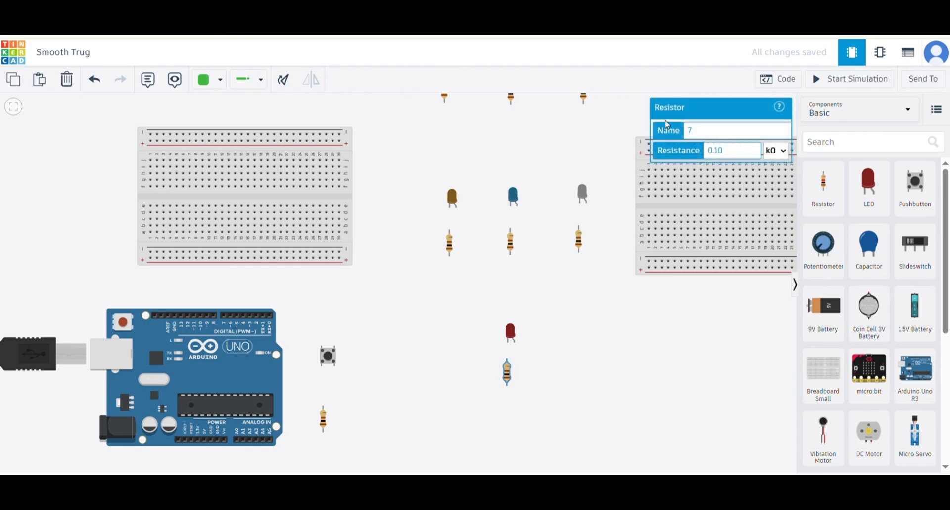
{"action": "left_click", "coordinate": [582, 352]}
{"action": "scroll", "coordinate": [582, 354], "scroll_direction": "down", "scroll_amount": 3}
{"action": "scroll", "coordinate": [747, 249], "scroll_direction": "up", "scroll_amount": 3}
{"action": "left_click", "coordinate": [659, 257]}
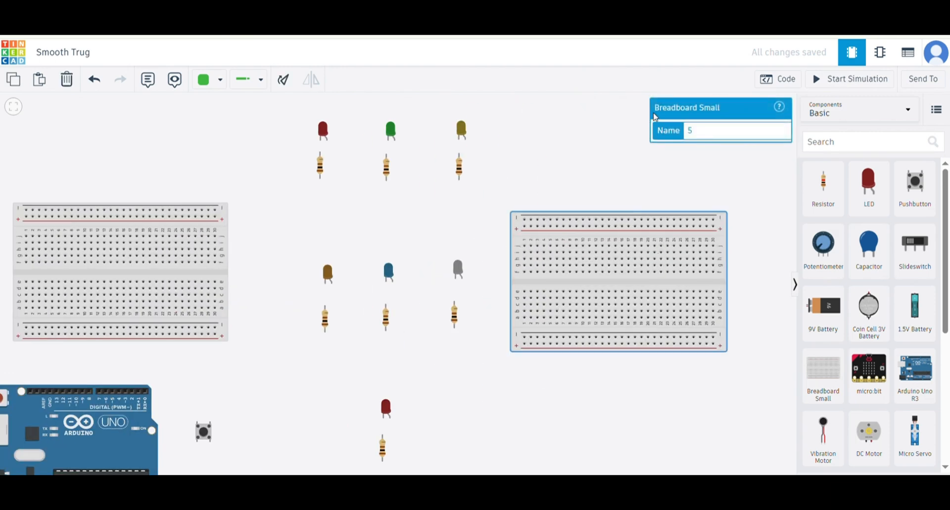
- Wire the Arduino GND pin beside pin 13 to column 2 of the left breadboard's lower negative rail
{"action": "scroll", "coordinate": [535, 235], "scroll_direction": "down", "scroll_amount": 5}
{"action": "scroll", "coordinate": [320, 270], "scroll_direction": "up", "scroll_amount": 5}
{"action": "left_click", "coordinate": [339, 374]}
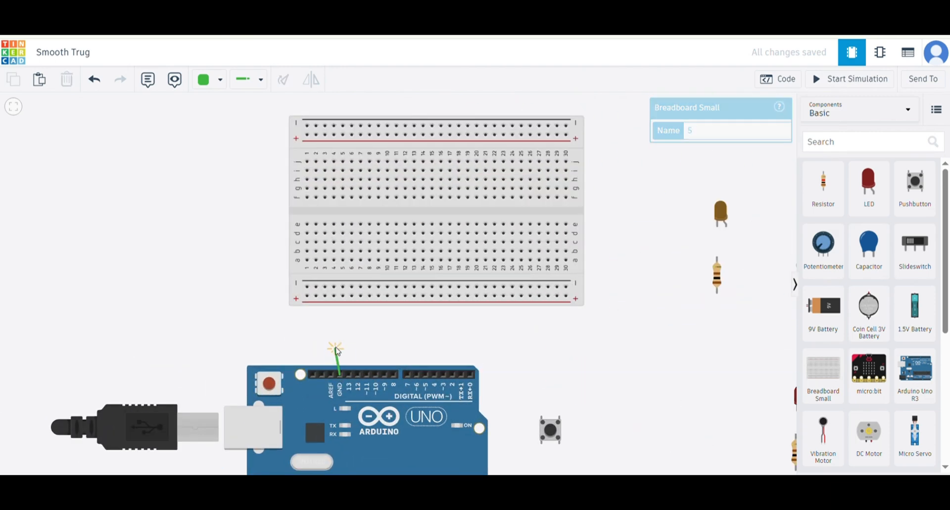
{"action": "left_click", "coordinate": [340, 331]}
{"action": "left_click", "coordinate": [249, 331]}
{"action": "left_click", "coordinate": [248, 313]}
{"action": "left_click", "coordinate": [317, 313]}
{"action": "left_click", "coordinate": [317, 286]}
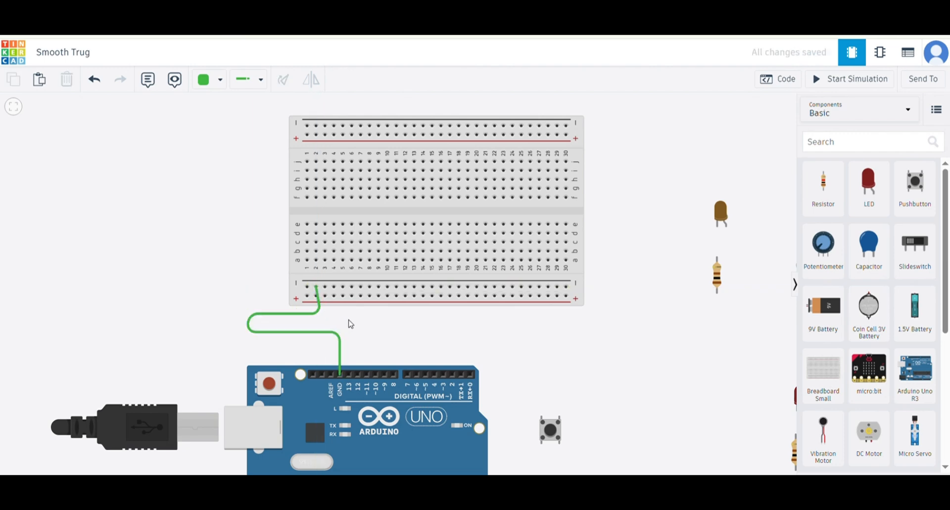
- Link the left breadboard's lower and upper negative rails with a wire around its left side at column 1
{"action": "left_click", "coordinate": [307, 286]}
{"action": "left_click", "coordinate": [245, 286]}
{"action": "left_click", "coordinate": [307, 123]}
- Run a wire from the GND pin on the Arduino's power header to the right breadboard's lower negative rail
{"action": "scroll", "coordinate": [199, 254], "scroll_direction": "down", "scroll_amount": 2}
{"action": "scroll", "coordinate": [445, 385], "scroll_direction": "down", "scroll_amount": 5}
{"action": "scroll", "coordinate": [485, 461], "scroll_direction": "up", "scroll_amount": 7}
{"action": "left_click", "coordinate": [248, 455]}
{"action": "left_click", "coordinate": [749, 452]}
{"action": "scroll", "coordinate": [766, 235], "scroll_direction": "down", "scroll_amount": 1}
{"action": "scroll", "coordinate": [765, 235], "scroll_direction": "down", "scroll_amount": 4}
{"action": "scroll", "coordinate": [771, 232], "scroll_direction": "up", "scroll_amount": 5}
{"action": "left_click", "coordinate": [642, 184]}
- Link the right breadboard's lower and upper negative rails with a wire around its right side
{"action": "scroll", "coordinate": [664, 251], "scroll_direction": "down", "scroll_amount": 4}
{"action": "scroll", "coordinate": [546, 282], "scroll_direction": "up", "scroll_amount": 3}
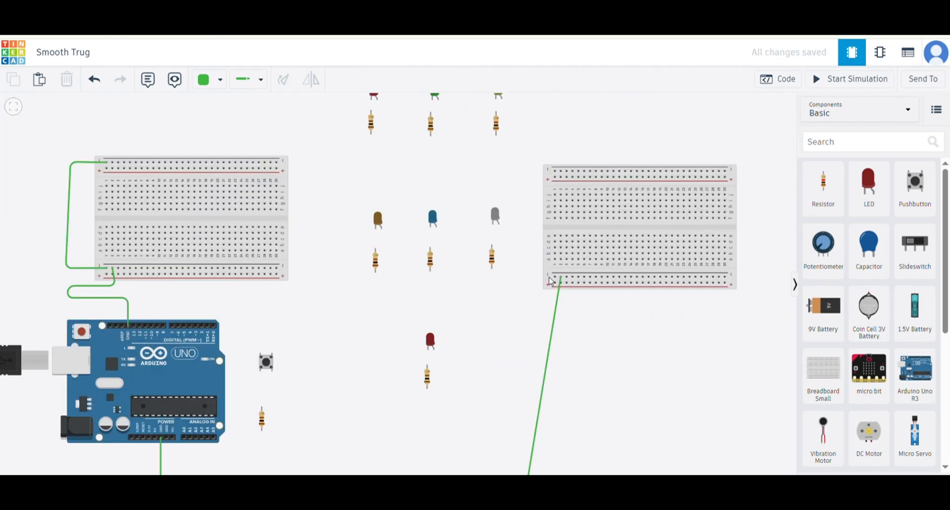
{"action": "left_click", "coordinate": [728, 275]}
{"action": "left_click", "coordinate": [750, 275]}
{"action": "left_click", "coordinate": [751, 164]}
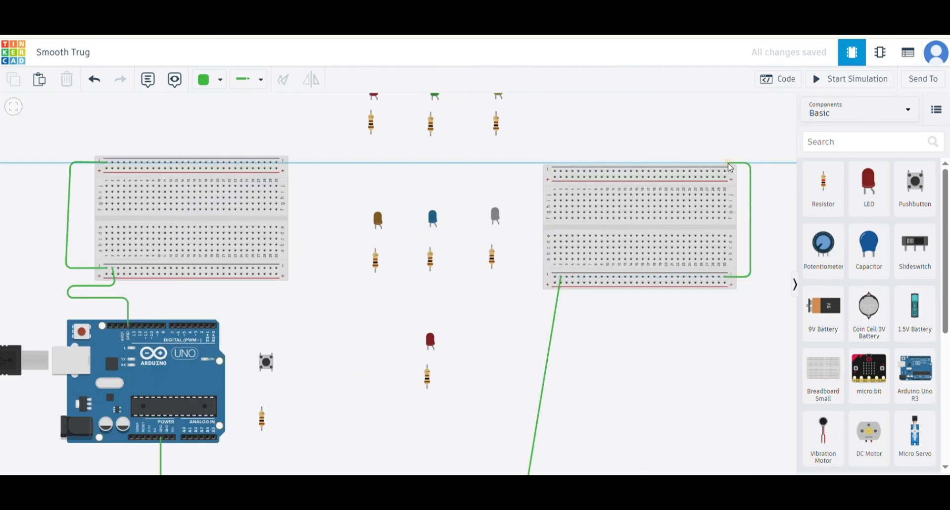
{"action": "left_click", "coordinate": [726, 172]}
- Wire the top-row red LED's cathode through its resistor to the left breadboard's upper negative rail
{"action": "scroll", "coordinate": [392, 352], "scroll_direction": "down", "scroll_amount": 3}
{"action": "scroll", "coordinate": [205, 408], "scroll_direction": "up", "scroll_amount": 3}
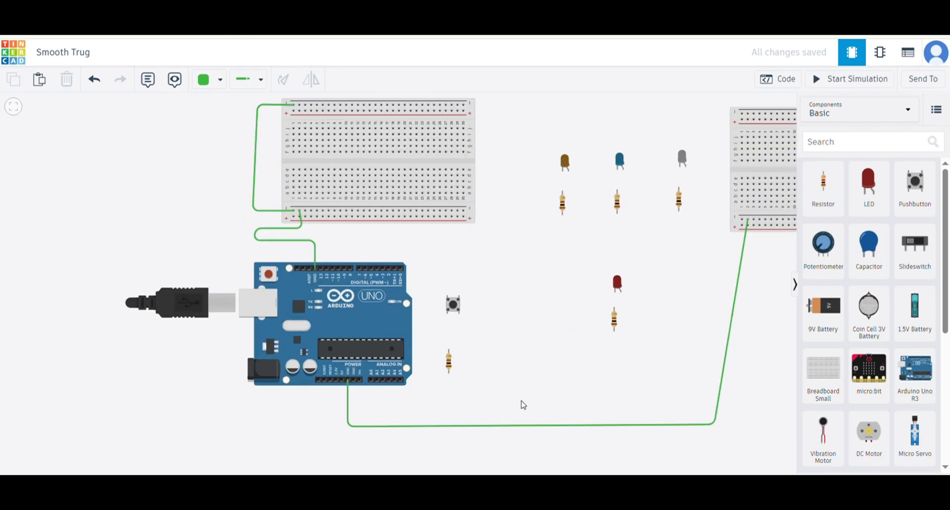
{"action": "scroll", "coordinate": [500, 116], "scroll_direction": "down", "scroll_amount": 3}
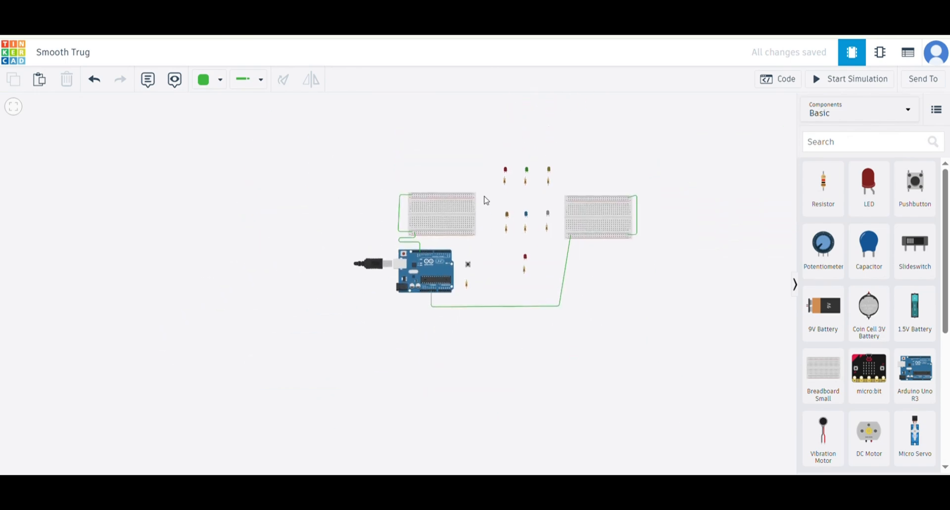
{"action": "scroll", "coordinate": [526, 300], "scroll_direction": "up", "scroll_amount": 2}
{"action": "scroll", "coordinate": [525, 301], "scroll_direction": "up", "scroll_amount": 2}
{"action": "scroll", "coordinate": [515, 131], "scroll_direction": "down", "scroll_amount": 2}
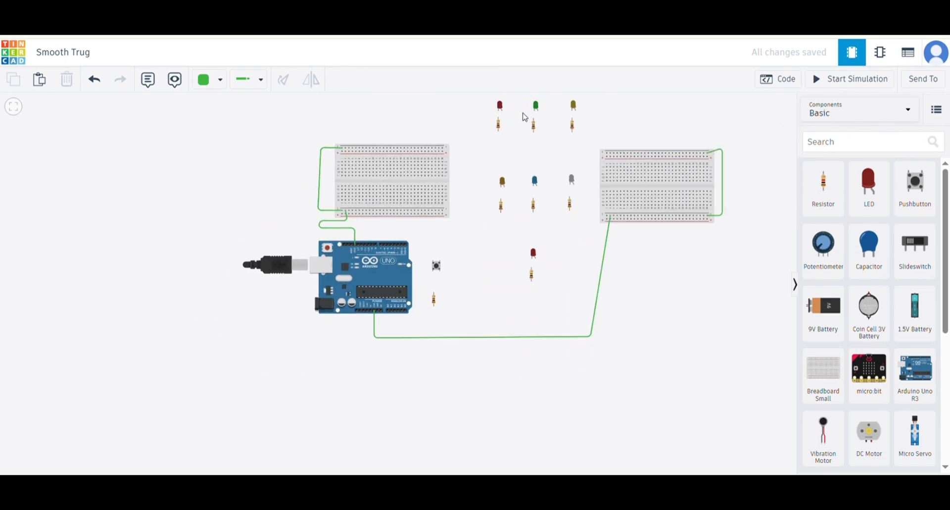
{"action": "scroll", "coordinate": [524, 124], "scroll_direction": "up", "scroll_amount": 3}
{"action": "left_click", "coordinate": [469, 121]}
{"action": "left_click", "coordinate": [469, 164]}
{"action": "left_click", "coordinate": [174, 162]}
{"action": "left_click", "coordinate": [151, 197]}
- Wire the green LED's cathode through its resistor to the left breadboard's upper negative rail
{"action": "left_click", "coordinate": [543, 136]}
{"action": "left_click", "coordinate": [545, 121]}
{"action": "left_click", "coordinate": [540, 173]}
{"action": "left_click", "coordinate": [174, 196]}
- Wire the yellow LED's cathode through its resistor to the right end of the left breadboard's upper negative rail
{"action": "left_click", "coordinate": [624, 137]}
{"action": "left_click", "coordinate": [624, 120]}
{"action": "left_click", "coordinate": [624, 162]}
{"action": "left_click", "coordinate": [625, 181]}
{"action": "left_click", "coordinate": [354, 196]}
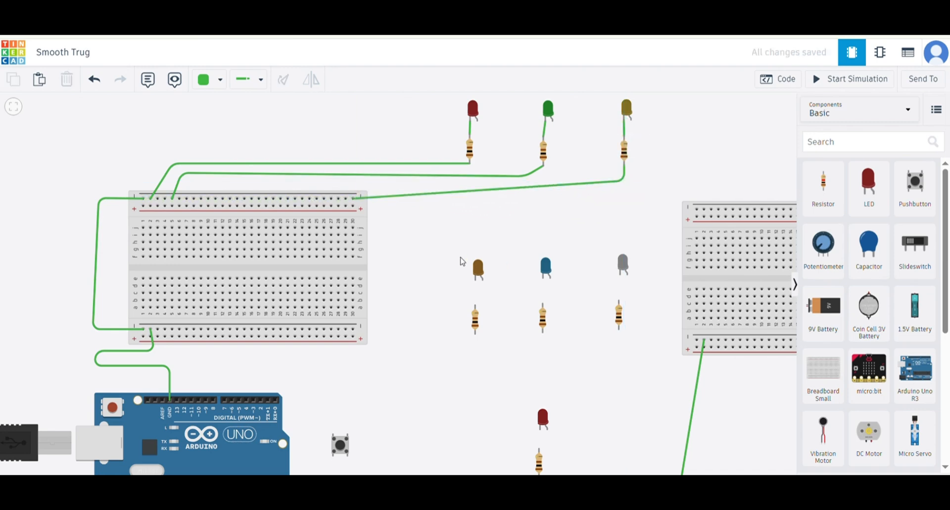
- Connect the white LED's cathode to the resistor below it
{"action": "scroll", "coordinate": [454, 395], "scroll_direction": "down", "scroll_amount": 4}
{"action": "scroll", "coordinate": [636, 431], "scroll_direction": "up", "scroll_amount": 3}
{"action": "left_click", "coordinate": [425, 266]}
{"action": "left_click", "coordinate": [425, 244]}
{"action": "left_click", "coordinate": [425, 295]}
{"action": "left_click", "coordinate": [424, 350]}
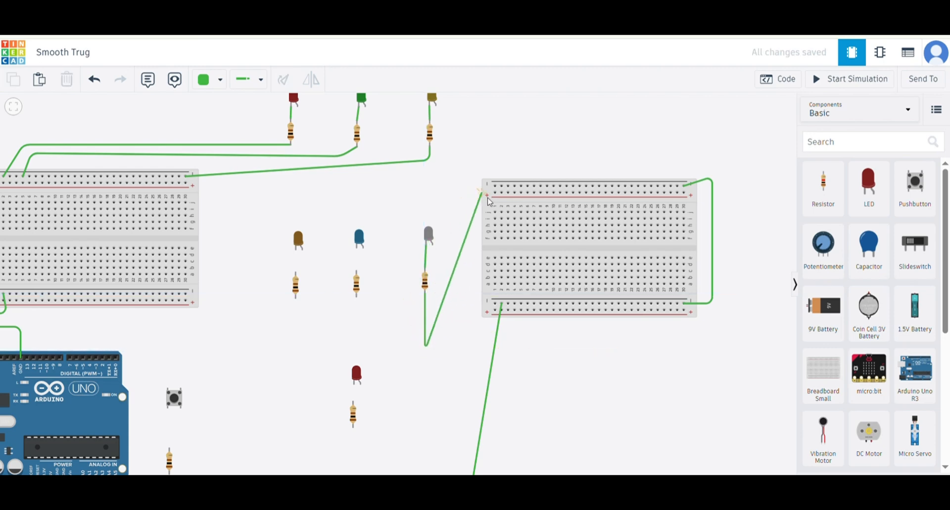
{"action": "key", "text": "Escape"}
- Wire the free end of the white LED's resistor to the right breadboard's lower negative rail at column 1
{"action": "left_click", "coordinate": [425, 293]}
{"action": "left_click", "coordinate": [425, 304]}
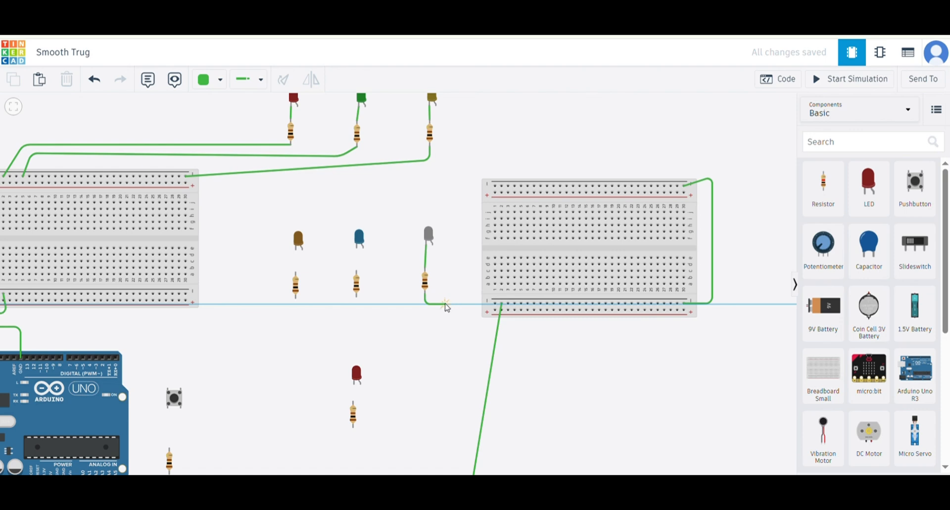
{"action": "left_click", "coordinate": [493, 303]}
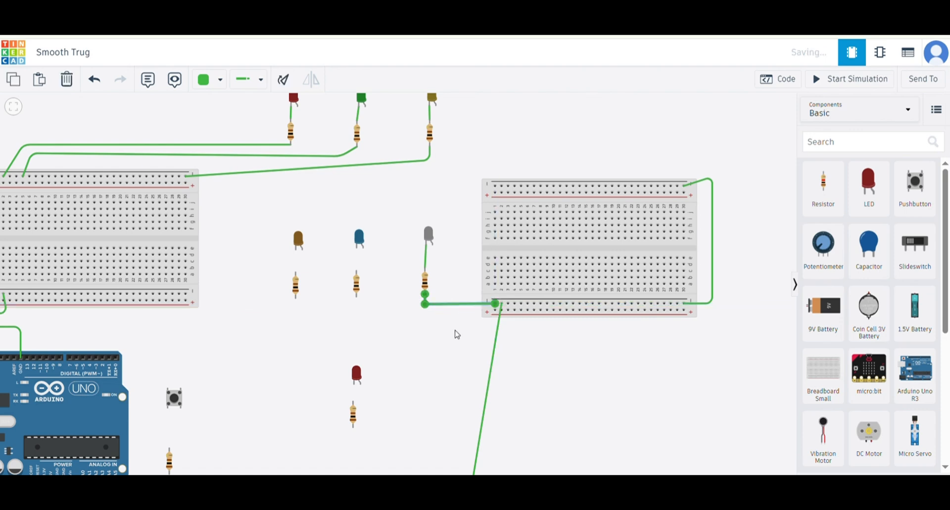
- Wire the blue LED's cathode through its resistor to the right breadboard's upper negative rail at column 1
{"action": "left_click", "coordinate": [356, 272]}
{"action": "left_click", "coordinate": [391, 295]}
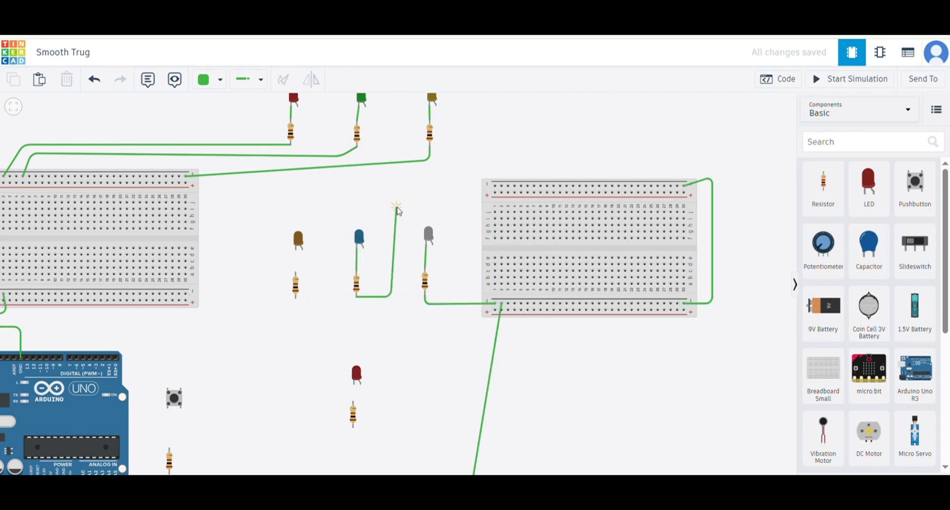
{"action": "left_click", "coordinate": [396, 190]}
{"action": "left_click", "coordinate": [494, 186]}
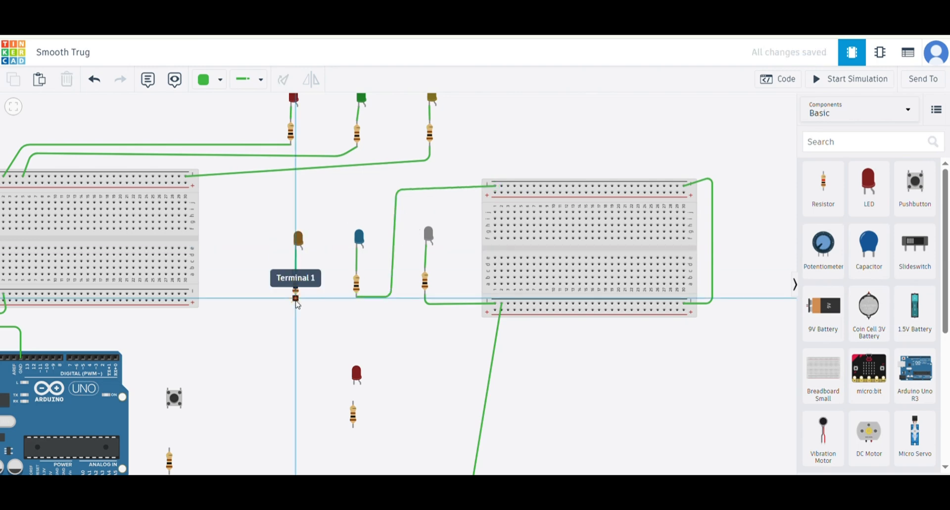
- Wire the orange LED's cathode through its resistor to the right end of the left breadboard's lower negative rail
{"action": "scroll", "coordinate": [296, 295], "scroll_direction": "down", "scroll_amount": 3}
{"action": "scroll", "coordinate": [266, 307], "scroll_direction": "up", "scroll_amount": 4}
{"action": "scroll", "coordinate": [337, 322], "scroll_direction": "down", "scroll_amount": 3}
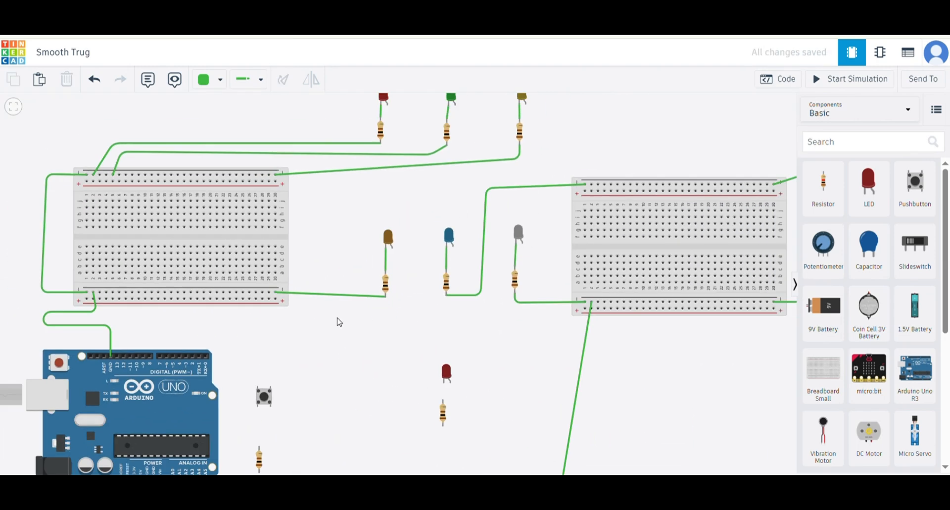
- Wire the lower red LED's cathode through its resistor to column 28 of the left breadboard's lower negative rail
{"action": "scroll", "coordinate": [405, 401], "scroll_direction": "up", "scroll_amount": 2}
{"action": "left_click", "coordinate": [415, 365]}
{"action": "left_click", "coordinate": [414, 378]}
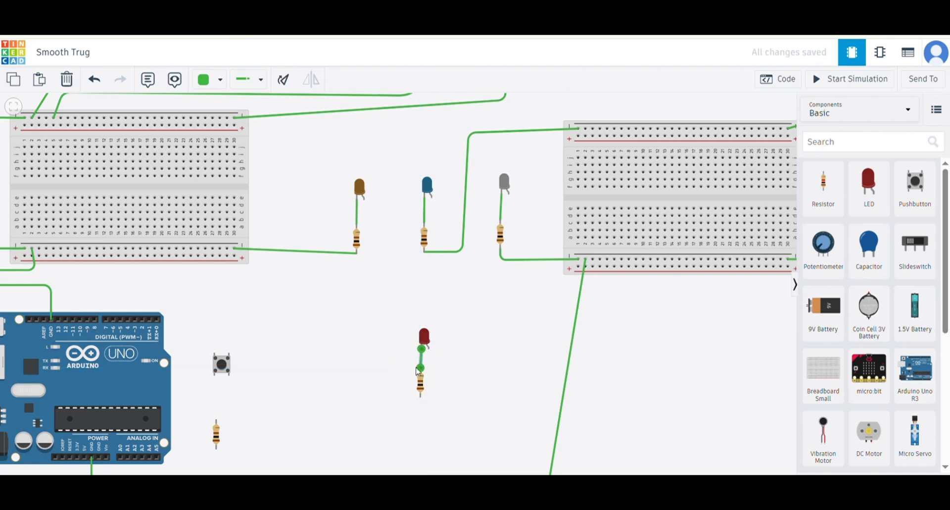
{"action": "left_click", "coordinate": [420, 395]}
{"action": "left_click", "coordinate": [326, 396]}
{"action": "left_click", "coordinate": [326, 272]}
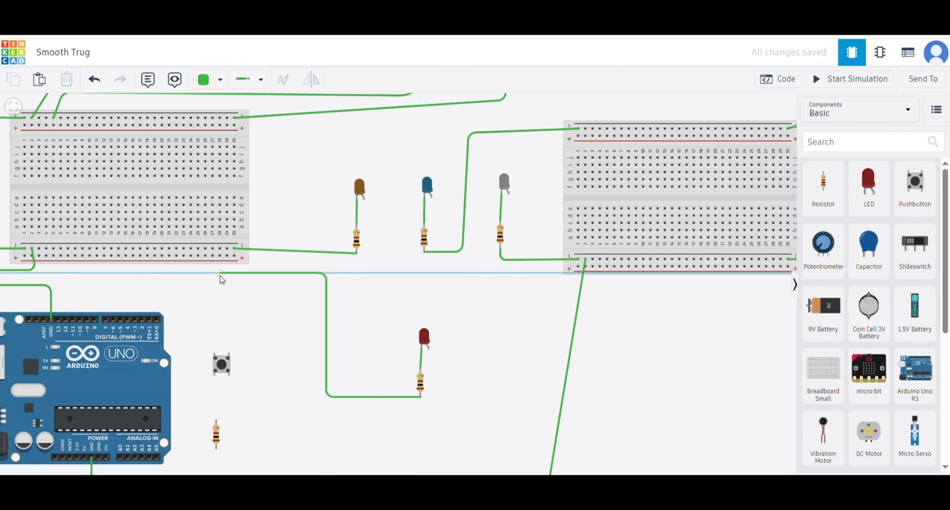
{"action": "left_click", "coordinate": [223, 272]}
{"action": "left_click", "coordinate": [220, 250]}
- Run a wire from the Arduino 5V pin around the board's left side to the left breadboard's lower positive rail
{"action": "scroll", "coordinate": [287, 339], "scroll_direction": "down", "scroll_amount": 3}
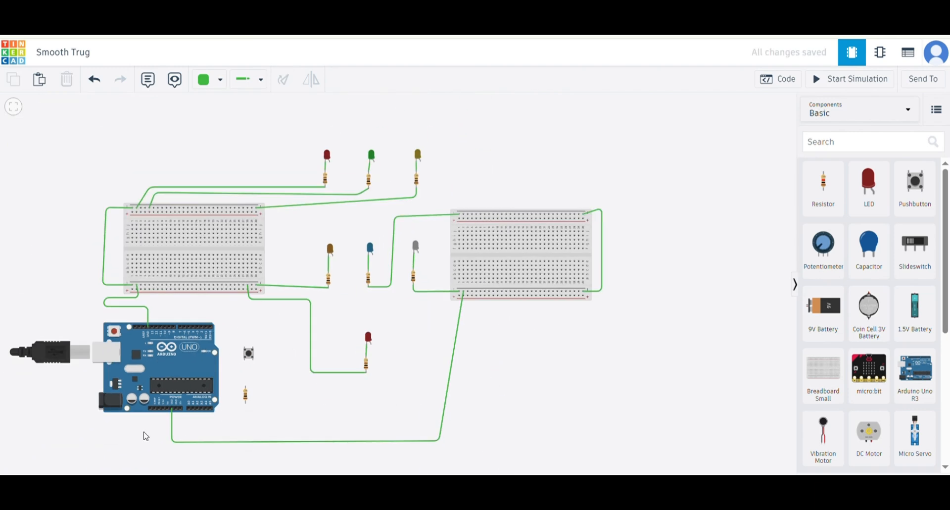
{"action": "scroll", "coordinate": [224, 411], "scroll_direction": "up", "scroll_amount": 4}
{"action": "scroll", "coordinate": [194, 396], "scroll_direction": "down", "scroll_amount": 4}
{"action": "scroll", "coordinate": [130, 414], "scroll_direction": "up", "scroll_amount": 3}
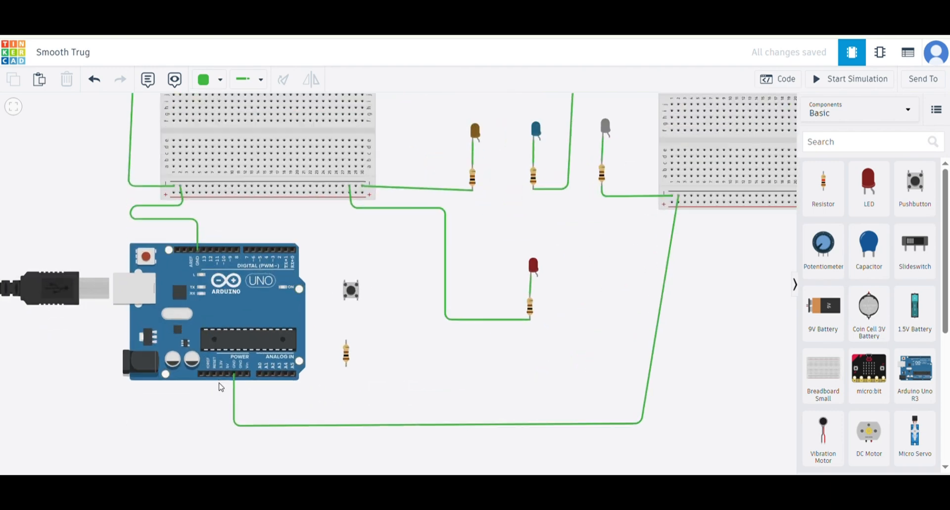
{"action": "scroll", "coordinate": [218, 395], "scroll_direction": "down", "scroll_amount": 3}
{"action": "scroll", "coordinate": [122, 413], "scroll_direction": "up", "scroll_amount": 3}
{"action": "left_click", "coordinate": [275, 380]}
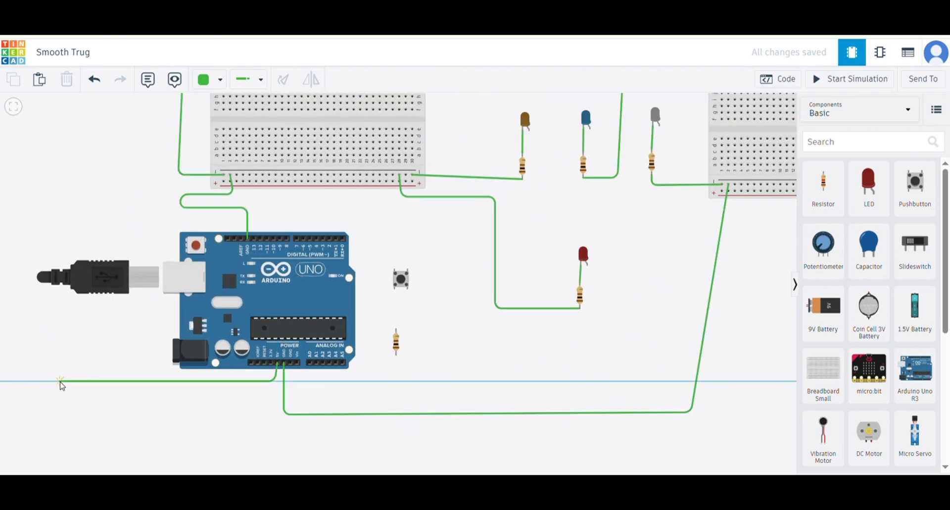
{"action": "left_click", "coordinate": [16, 381]}
{"action": "left_click", "coordinate": [28, 174]}
{"action": "left_click", "coordinate": [222, 179]}
- Connect the pushbutton's lower-left leg to its resistor and wire the resistor to the second GND pin on the power header
{"action": "left_click", "coordinate": [396, 334]}
{"action": "left_click", "coordinate": [395, 287]}
{"action": "left_click", "coordinate": [395, 351]}
{"action": "left_click", "coordinate": [390, 398]}
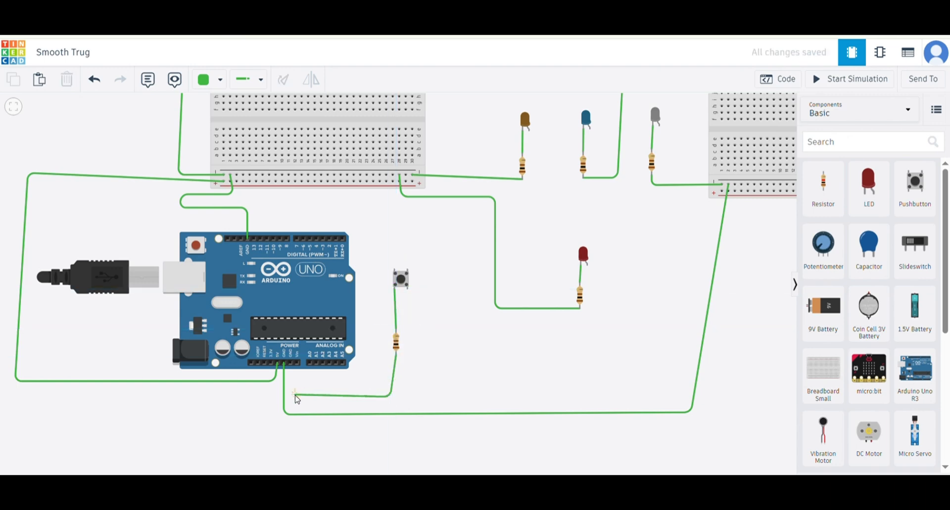
{"action": "scroll", "coordinate": [297, 395], "scroll_direction": "up", "scroll_amount": 5}
{"action": "left_click", "coordinate": [309, 398]}
{"action": "left_click", "coordinate": [292, 311]}
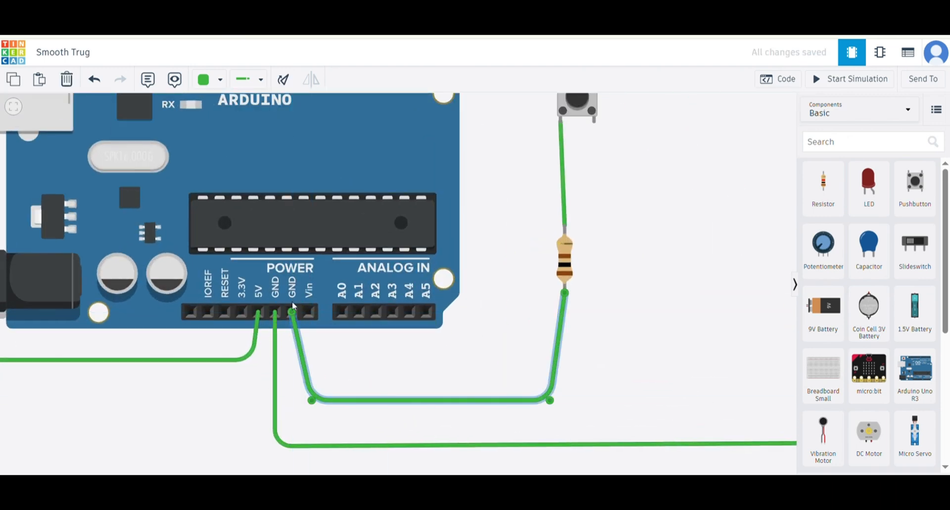
- Wire the pushbutton's lower-right leg to column 30 of the left breadboard's lower positive rail
{"action": "scroll", "coordinate": [495, 270], "scroll_direction": "down", "scroll_amount": 6}
{"action": "scroll", "coordinate": [520, 251], "scroll_direction": "up", "scroll_amount": 1}
{"action": "scroll", "coordinate": [521, 251], "scroll_direction": "up", "scroll_amount": 3}
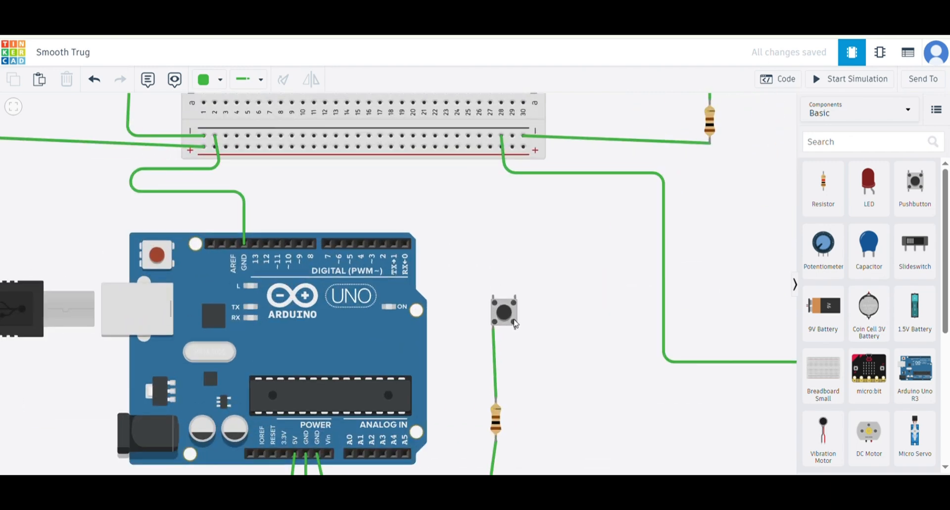
{"action": "left_click", "coordinate": [514, 325]}
{"action": "left_click", "coordinate": [570, 330]}
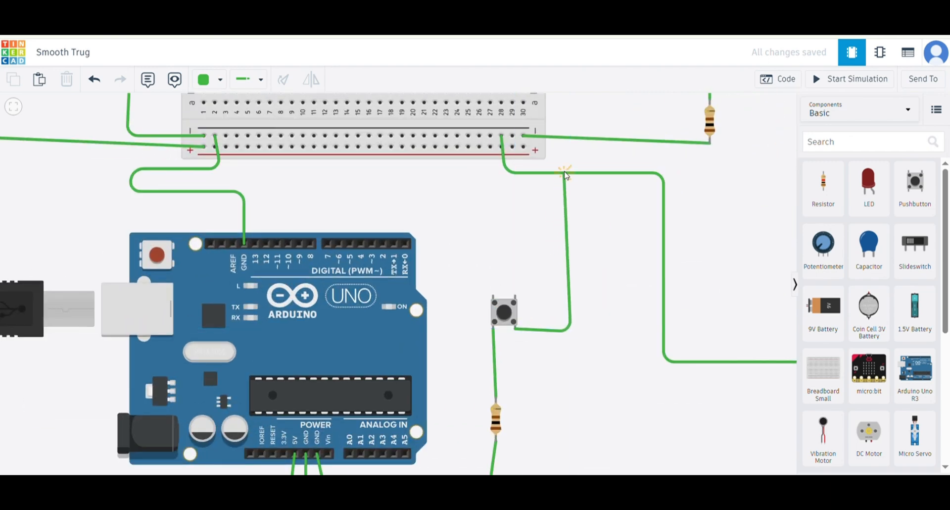
{"action": "left_click", "coordinate": [524, 147]}
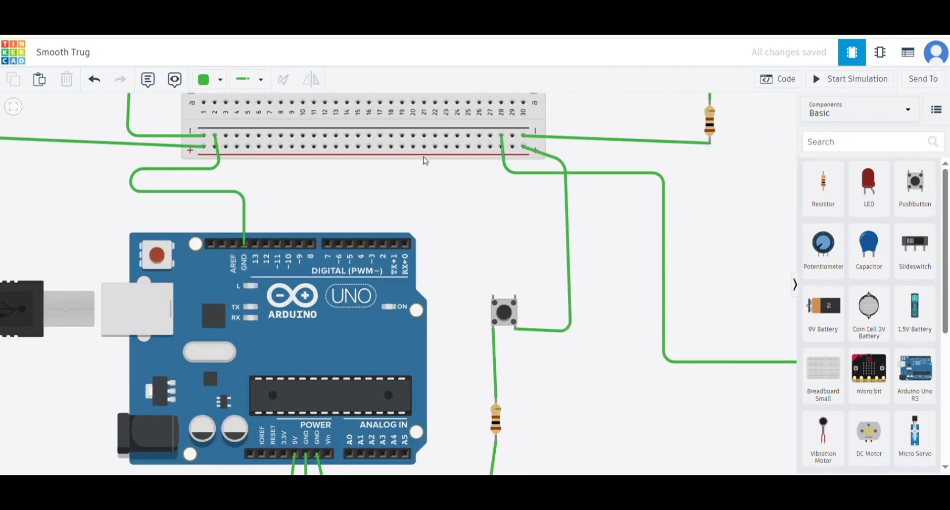
- Wire the pushbutton's upper-left leg to Arduino digital pin 2
{"action": "scroll", "coordinate": [269, 329], "scroll_direction": "down", "scroll_amount": 3}
{"action": "scroll", "coordinate": [269, 329], "scroll_direction": "up", "scroll_amount": 4}
{"action": "scroll", "coordinate": [269, 329], "scroll_direction": "up", "scroll_amount": 1}
{"action": "scroll", "coordinate": [264, 339], "scroll_direction": "down", "scroll_amount": 5}
{"action": "scroll", "coordinate": [350, 323], "scroll_direction": "up", "scroll_amount": 2}
{"action": "scroll", "coordinate": [351, 323], "scroll_direction": "down", "scroll_amount": 1}
{"action": "left_click", "coordinate": [370, 222]}
{"action": "left_click", "coordinate": [295, 258]}
{"action": "scroll", "coordinate": [294, 259], "scroll_direction": "up", "scroll_amount": 4}
{"action": "left_click", "coordinate": [340, 302]}
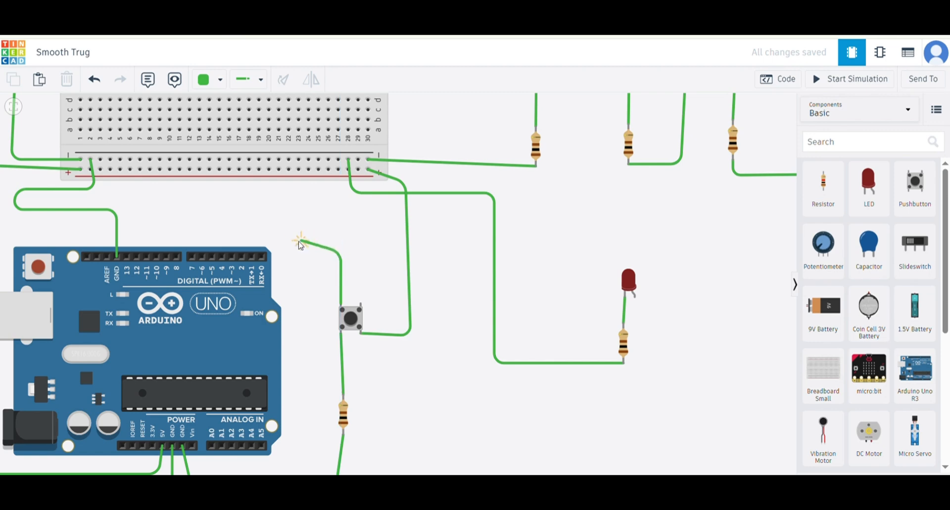
{"action": "left_click", "coordinate": [242, 256]}
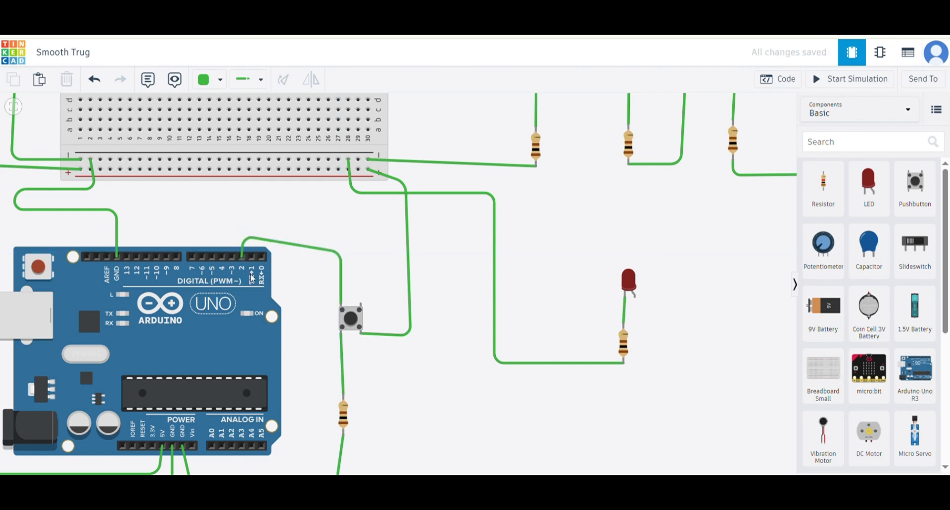
- Wire Arduino digital pin 3 to row f, column 29 of the left breadboard
{"action": "key", "text": "f"}
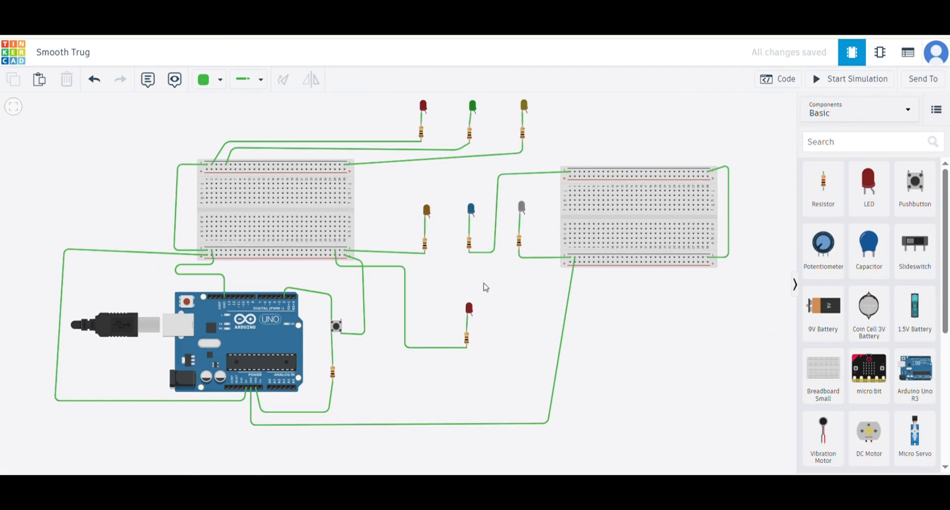
{"action": "left_click", "coordinate": [423, 106]}
{"action": "left_click", "coordinate": [433, 198]}
{"action": "scroll", "coordinate": [198, 99], "scroll_direction": "up", "scroll_amount": 2}
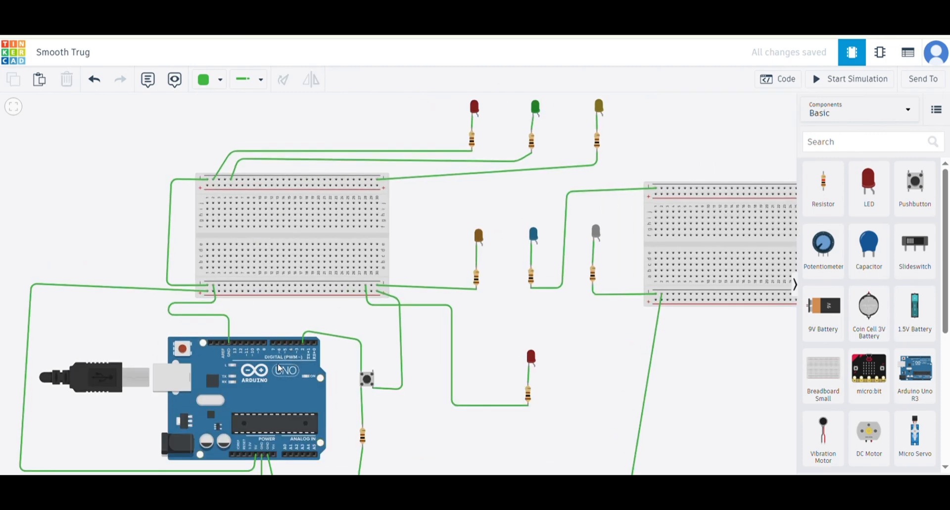
{"action": "left_click", "coordinate": [298, 343]}
{"action": "left_click", "coordinate": [301, 232]}
{"action": "left_click", "coordinate": [373, 226]}
- Wire row j, column 29 of the left breadboard to the top-row red LED's anode
{"action": "left_click", "coordinate": [372, 201]}
{"action": "left_click", "coordinate": [371, 119]}
{"action": "left_click", "coordinate": [458, 94]}
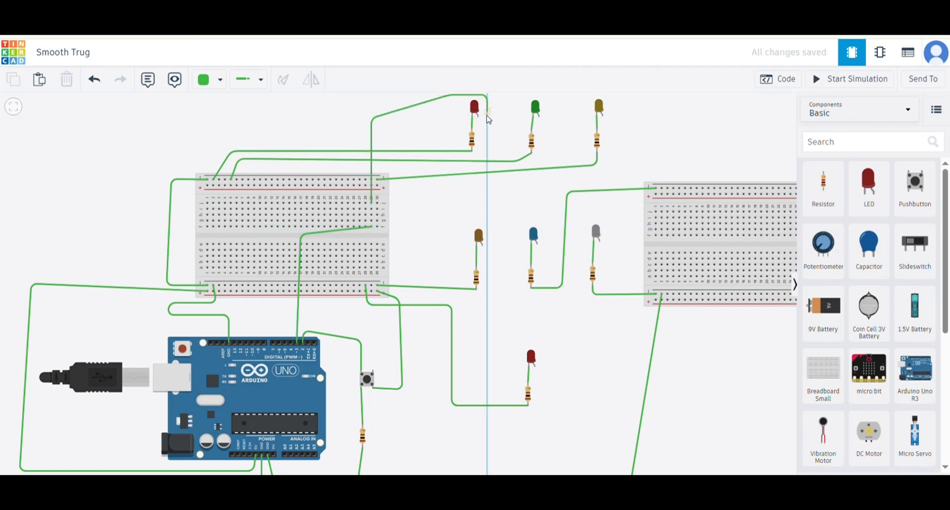
{"action": "left_click", "coordinate": [478, 116]}
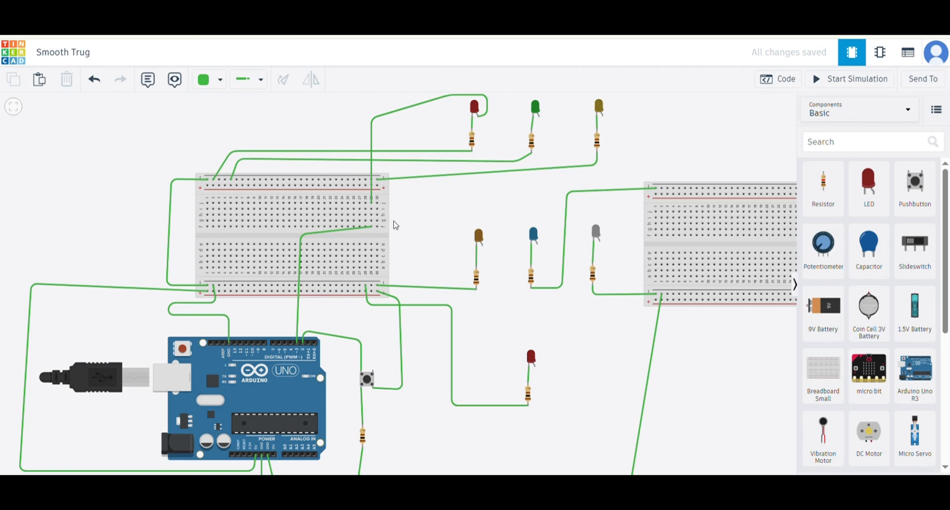
- Wire Arduino digital pin 4 to row f, column 15 of the left breadboard, and row j of that column to the green LED's anode
{"action": "left_click", "coordinate": [290, 342]}
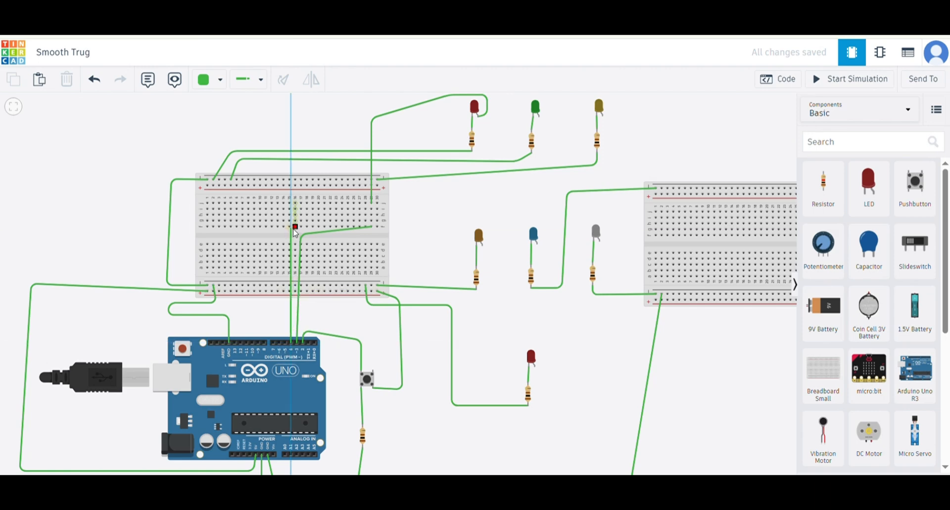
{"action": "scroll", "coordinate": [295, 106], "scroll_direction": "down", "scroll_amount": 3}
{"action": "scroll", "coordinate": [295, 99], "scroll_direction": "up", "scroll_amount": 2}
{"action": "left_click", "coordinate": [299, 99]}
{"action": "left_click", "coordinate": [480, 99]}
{"action": "left_click", "coordinate": [474, 119]}
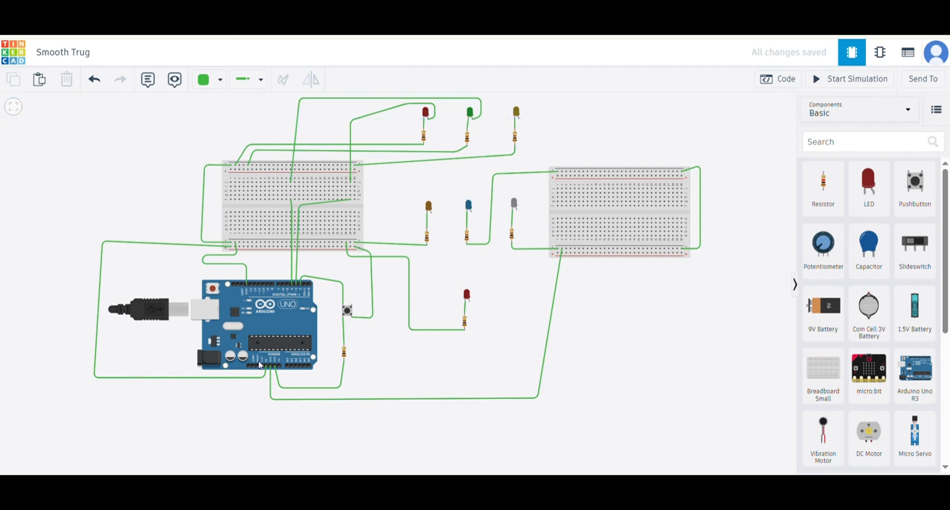
- Wire Arduino digital pin 5 to row f, column 9 of the left breadboard
{"action": "scroll", "coordinate": [230, 316], "scroll_direction": "up", "scroll_amount": 4}
{"action": "left_click", "coordinate": [334, 268]}
{"action": "scroll", "coordinate": [326, 269], "scroll_direction": "down", "scroll_amount": 5}
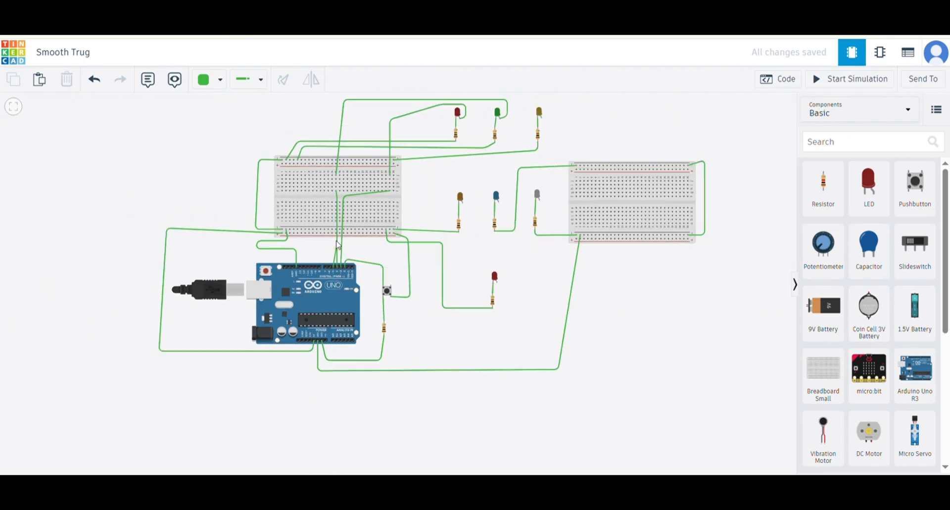
{"action": "left_click", "coordinate": [328, 195]}
{"action": "left_click", "coordinate": [313, 195]}
{"action": "left_click", "coordinate": [313, 190]}
{"action": "scroll", "coordinate": [309, 175], "scroll_direction": "up", "scroll_amount": 4}
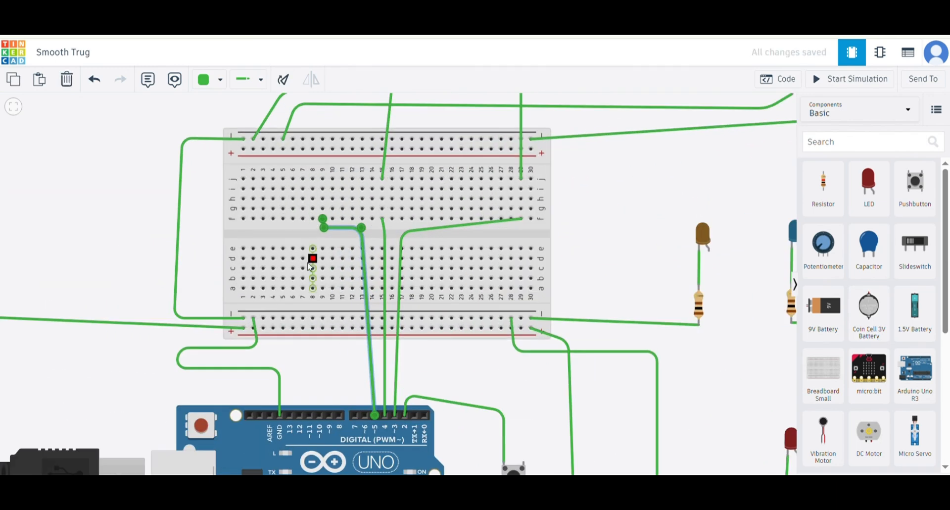
- Wire row j, column 9 of the left breadboard to the yellow LED's anode
{"action": "key", "text": "Escape"}
{"action": "scroll", "coordinate": [322, 182], "scroll_direction": "down", "scroll_amount": 5}
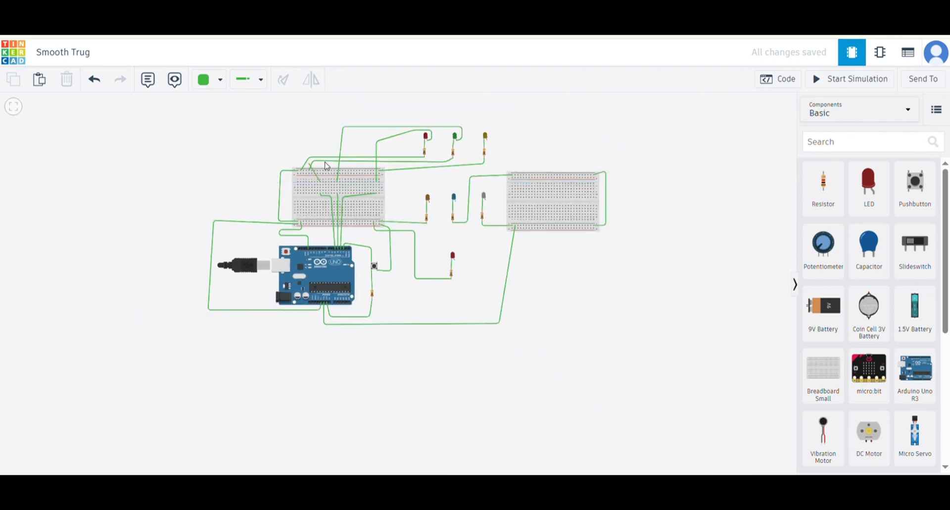
{"action": "left_click", "coordinate": [325, 117]}
{"action": "left_click", "coordinate": [488, 120]}
{"action": "left_click", "coordinate": [492, 130]}
{"action": "scroll", "coordinate": [492, 133], "scroll_direction": "up", "scroll_amount": 4}
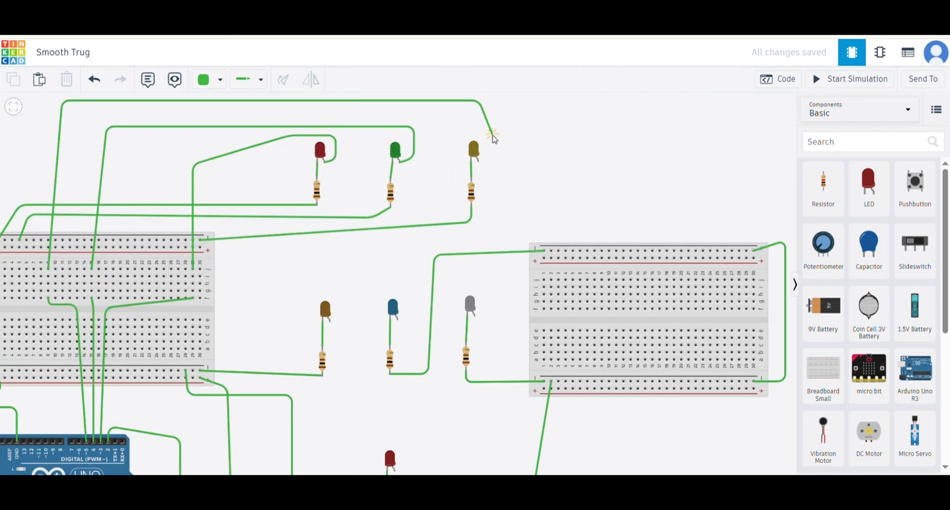
{"action": "scroll", "coordinate": [486, 182], "scroll_direction": "down", "scroll_amount": 2}
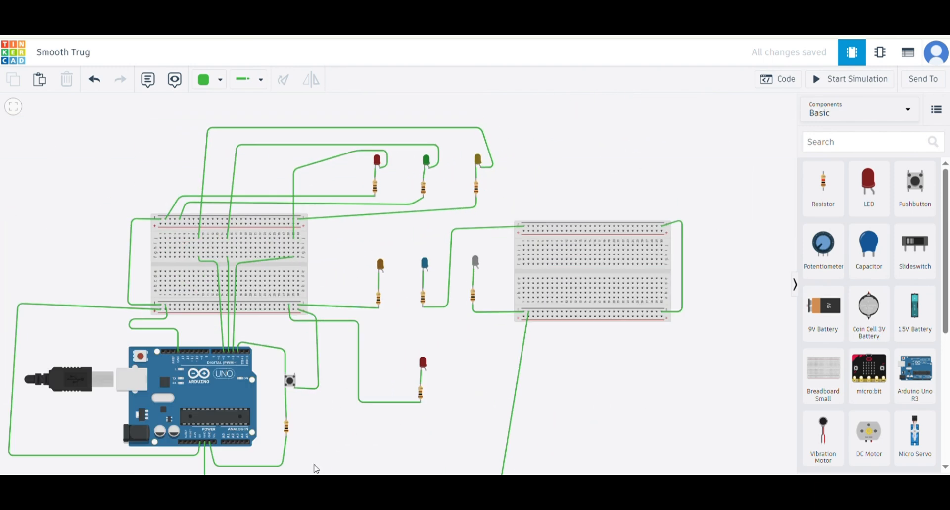
- Wire Arduino digital pin 6 to the orange LED's anode and digital pin 7 to the blue LED's anode
{"action": "scroll", "coordinate": [319, 446], "scroll_direction": "up", "scroll_amount": 1}
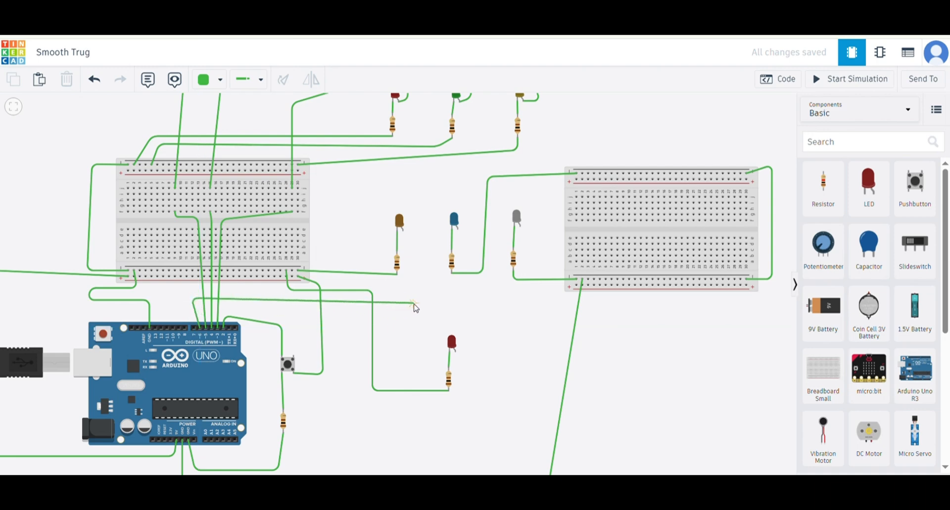
{"action": "left_click", "coordinate": [403, 228]}
{"action": "left_click", "coordinate": [177, 293]}
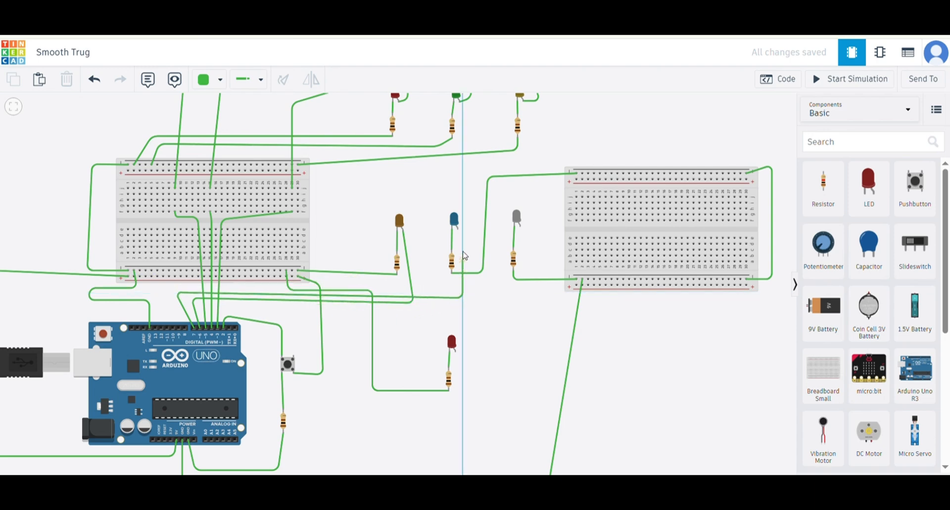
{"action": "left_click", "coordinate": [458, 229]}
- Wire Arduino digital pin 8 to the white LED's anode, routing the wire around the Arduino and beneath the circuit
{"action": "left_click", "coordinate": [185, 330]}
{"action": "scroll", "coordinate": [185, 331], "scroll_direction": "down", "scroll_amount": 3}
{"action": "scroll", "coordinate": [208, 296], "scroll_direction": "up", "scroll_amount": 4}
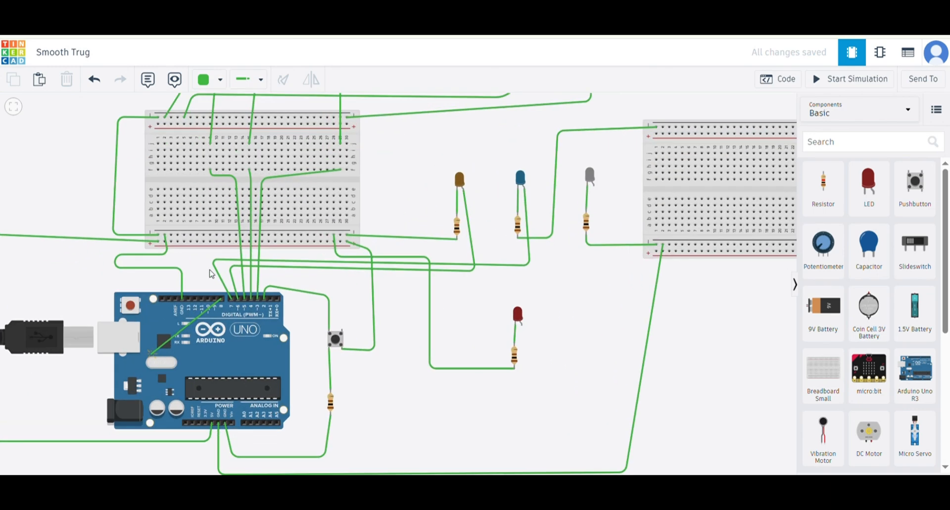
{"action": "scroll", "coordinate": [223, 279], "scroll_direction": "down", "scroll_amount": 2}
{"action": "left_click", "coordinate": [17, 255]}
{"action": "left_click", "coordinate": [369, 422]}
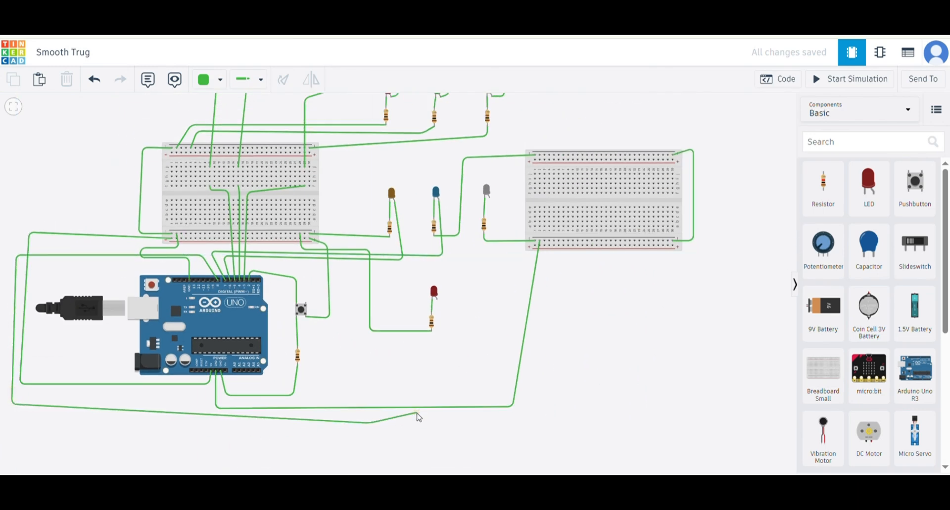
{"action": "left_click", "coordinate": [499, 422]}
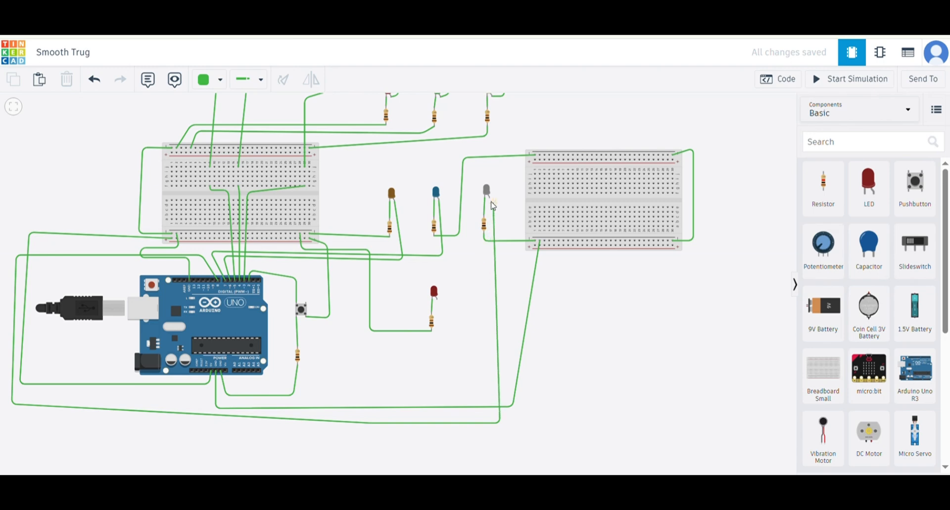
{"action": "left_click", "coordinate": [489, 198]}
- Wire Arduino digital pin 9 to the anode of the lower red LED
{"action": "scroll", "coordinate": [194, 282], "scroll_direction": "up", "scroll_amount": 2}
{"action": "left_click", "coordinate": [225, 283]}
{"action": "left_click", "coordinate": [546, 268]}
{"action": "left_click", "coordinate": [543, 305]}
{"action": "left_click", "coordinate": [531, 308]}
{"action": "left_click", "coordinate": [552, 333]}
{"action": "scroll", "coordinate": [492, 323], "scroll_direction": "down", "scroll_amount": 2}
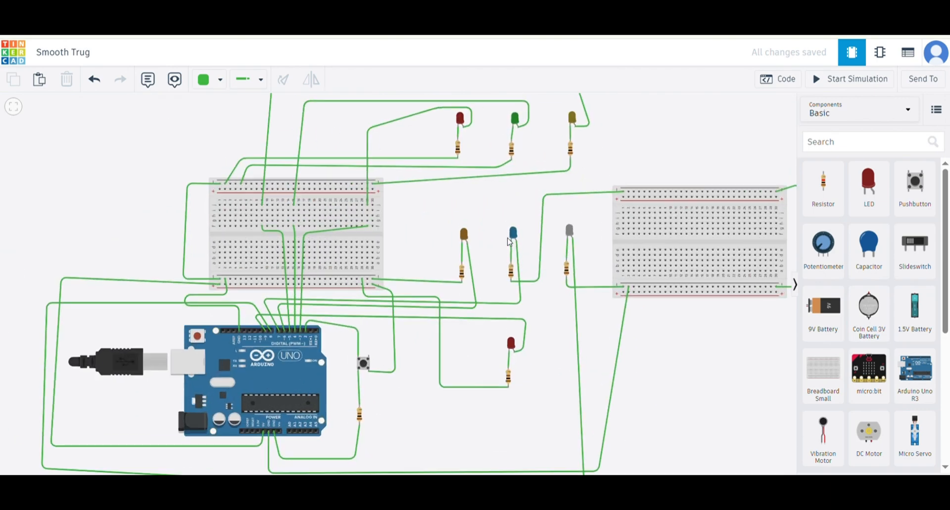
- Reroute the green LED's anode wire by lowering its bend above column 15 to just above the left breadboard
{"action": "scroll", "coordinate": [461, 131], "scroll_direction": "up", "scroll_amount": 4}
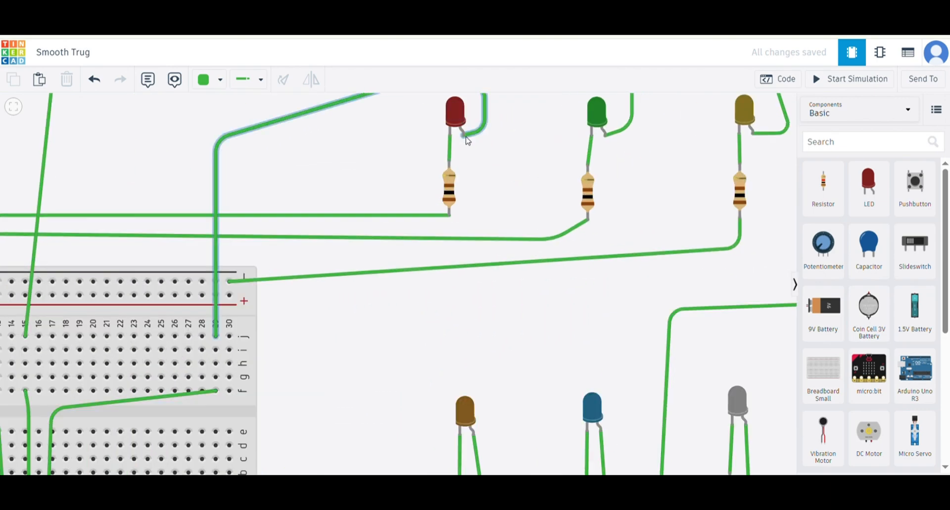
{"action": "scroll", "coordinate": [465, 132], "scroll_direction": "down", "scroll_amount": 3}
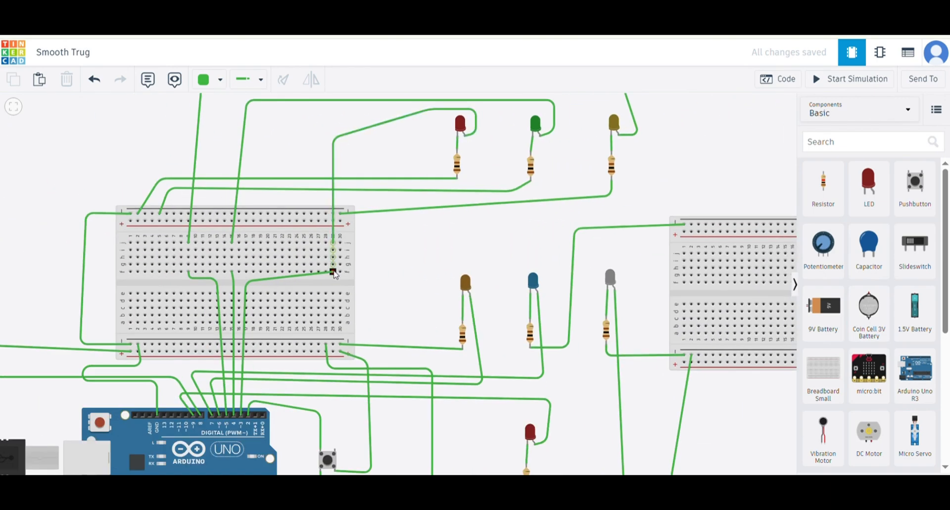
{"action": "scroll", "coordinate": [239, 416], "scroll_direction": "up", "scroll_amount": 4}
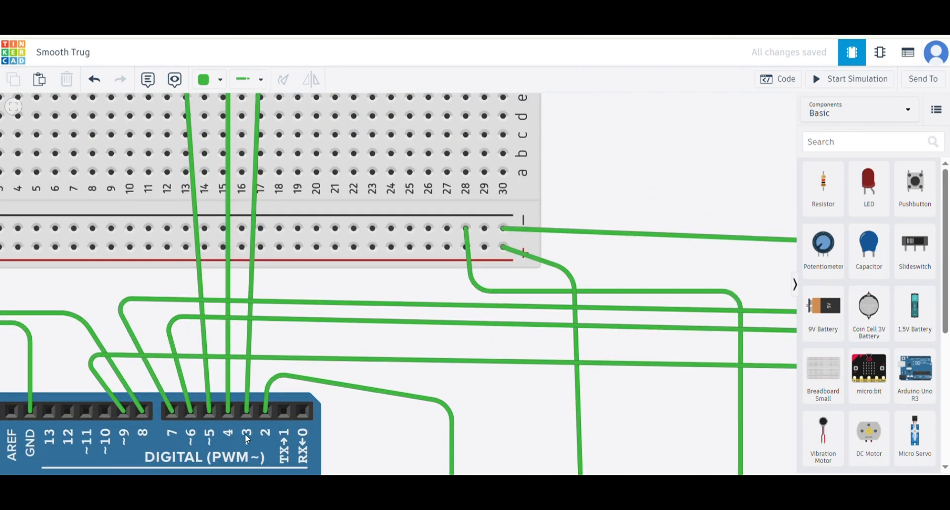
{"action": "scroll", "coordinate": [228, 414], "scroll_direction": "down", "scroll_amount": 3}
{"action": "left_click", "coordinate": [225, 121]}
{"action": "scroll", "coordinate": [225, 124], "scroll_direction": "down", "scroll_amount": 4}
{"action": "left_click_drag", "start_coordinate": [114, 106], "coordinate": [117, 225]}
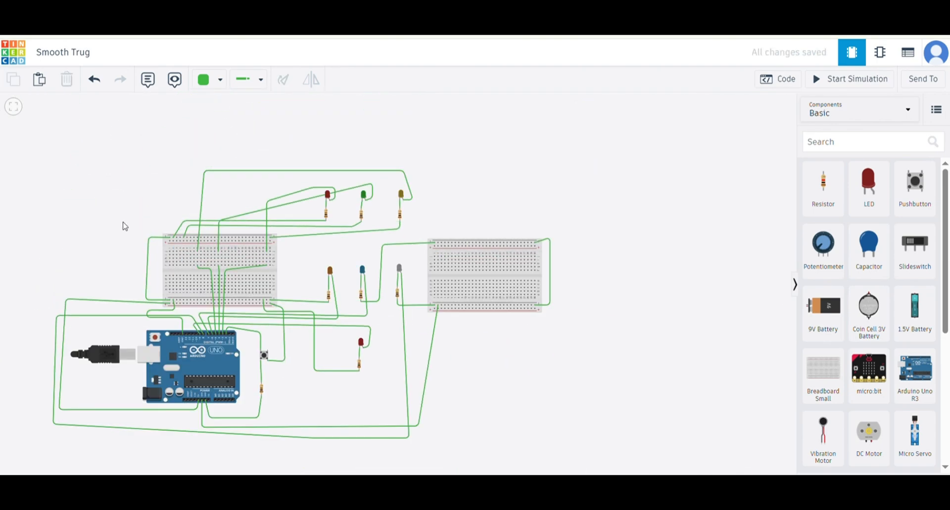
- Examine the wiring from the Arduino's digital pins to the breadboard, the LEDs and the pushbutton
{"action": "scroll", "coordinate": [126, 214], "scroll_direction": "up", "scroll_amount": 3}
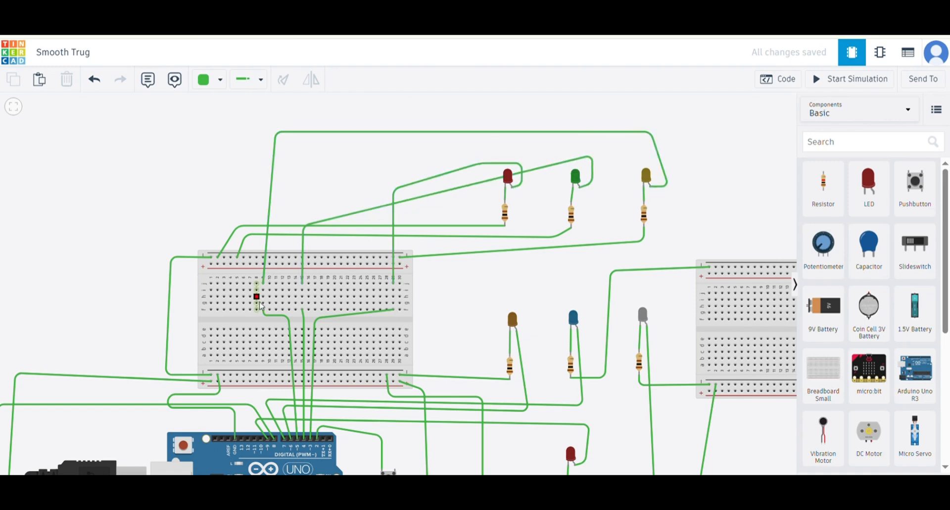
{"action": "scroll", "coordinate": [285, 325], "scroll_direction": "up", "scroll_amount": 5}
{"action": "scroll", "coordinate": [292, 376], "scroll_direction": "down", "scroll_amount": 4}
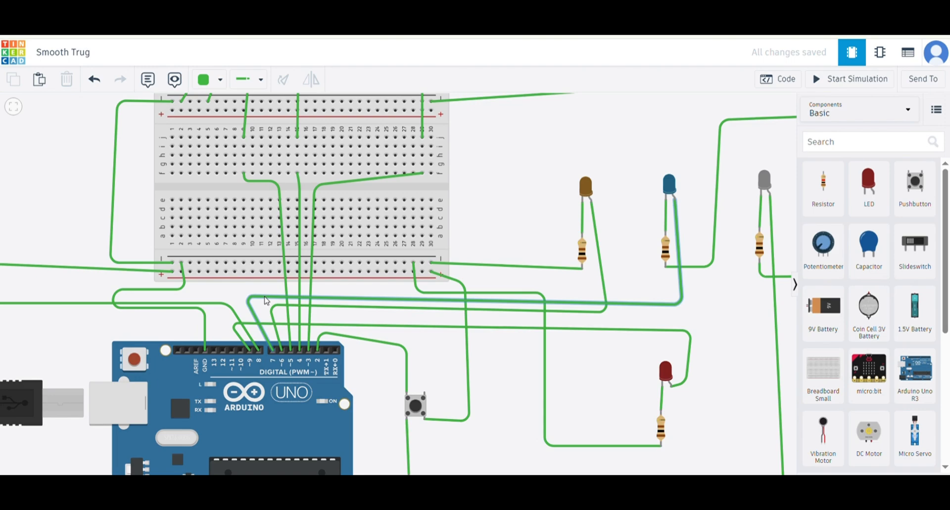
{"action": "scroll", "coordinate": [225, 302], "scroll_direction": "down", "scroll_amount": 4}
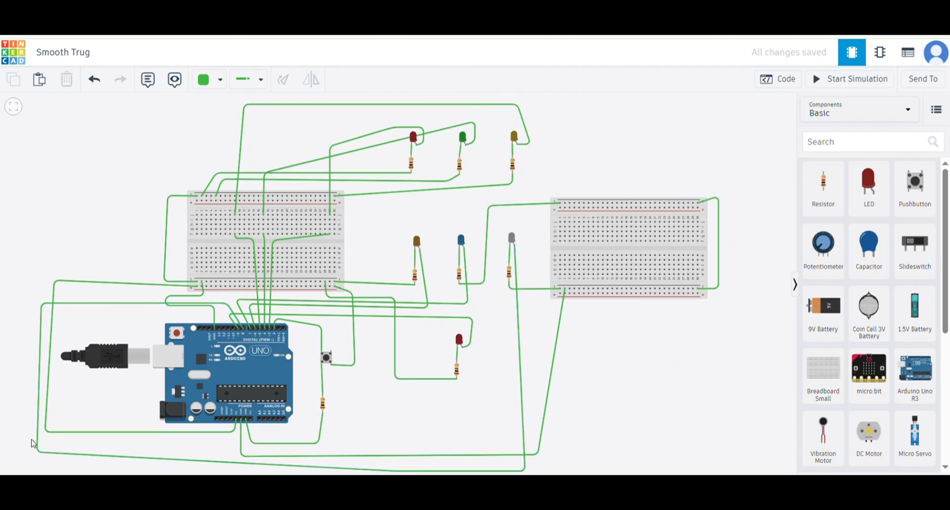
{"action": "scroll", "coordinate": [523, 291], "scroll_direction": "up", "scroll_amount": 5}
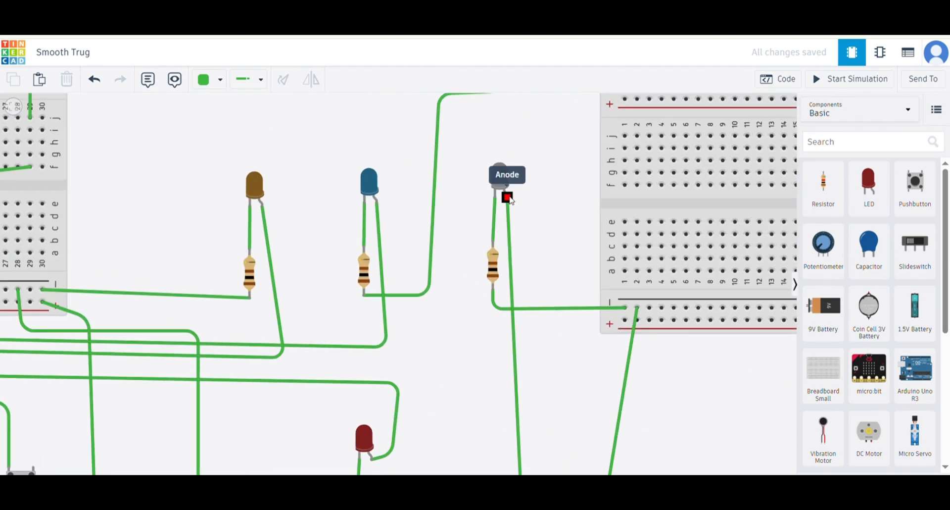
{"action": "scroll", "coordinate": [505, 193], "scroll_direction": "down", "scroll_amount": 4}
{"action": "scroll", "coordinate": [456, 322], "scroll_direction": "up", "scroll_amount": 2}
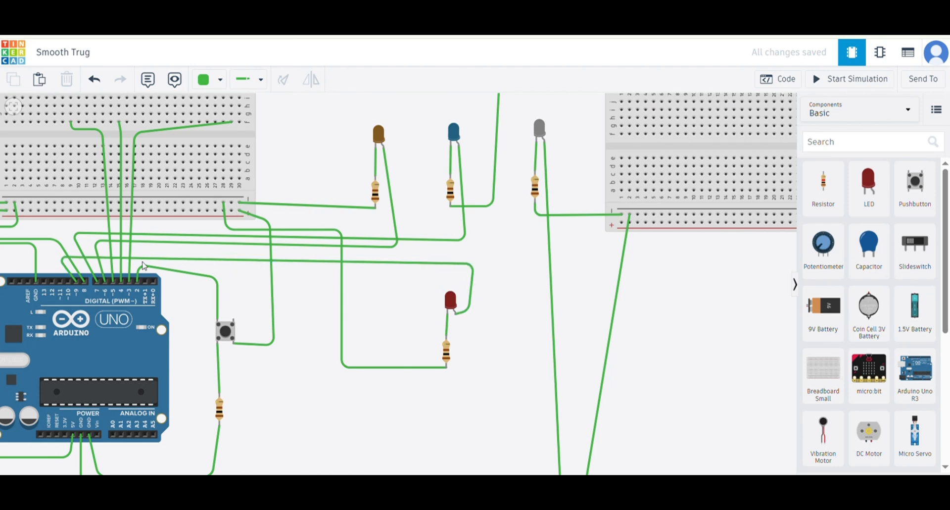
{"action": "scroll", "coordinate": [406, 296], "scroll_direction": "down", "scroll_amount": 2}
- Switch the Arduino code editor to Text mode and replace all code with the copied Arduino Digital Dice Simulation sketch
{"action": "left_click", "coordinate": [778, 79]}
{"action": "left_click", "coordinate": [683, 105]}
{"action": "left_click", "coordinate": [643, 147]}
{"action": "left_click", "coordinate": [533, 284]}
{"action": "left_click", "coordinate": [692, 270]}
{"action": "key", "text": "ctrl+a"}
{"action": "key", "text": "Delete"}
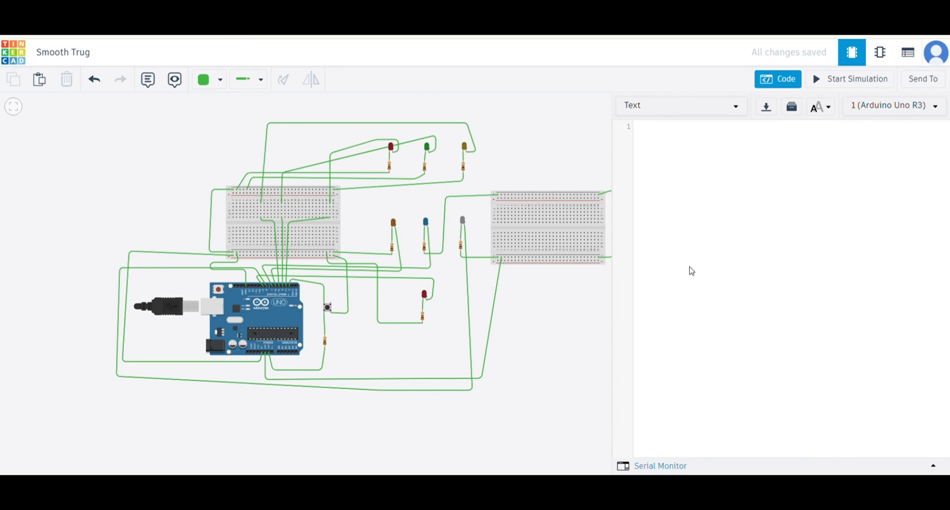
{"action": "key", "text": "ctrl+v"}
{"action": "scroll", "coordinate": [712, 158], "scroll_direction": "up", "scroll_amount": 10}
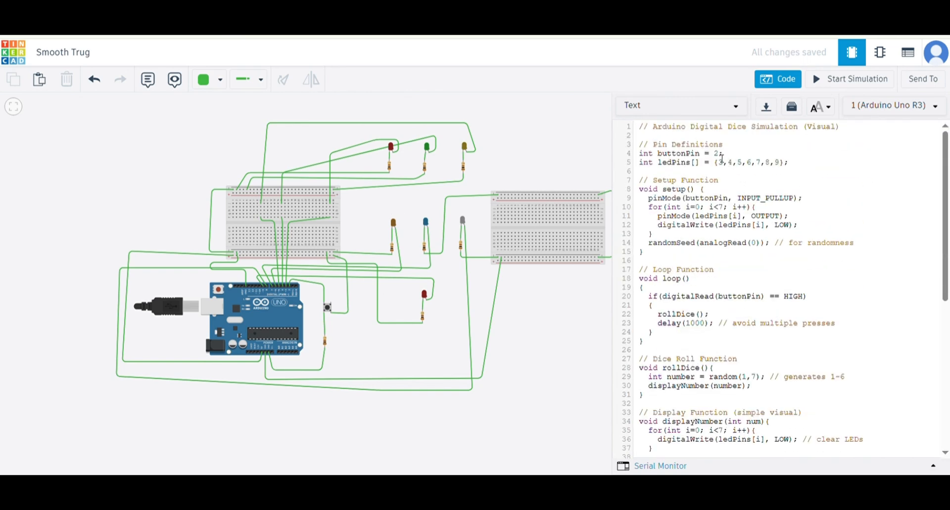
- Compare the sketch's button pin, LED pin list and setup loop limit with the wired pushbutton and LEDs
{"action": "scroll", "coordinate": [353, 296], "scroll_direction": "up", "scroll_amount": 5}
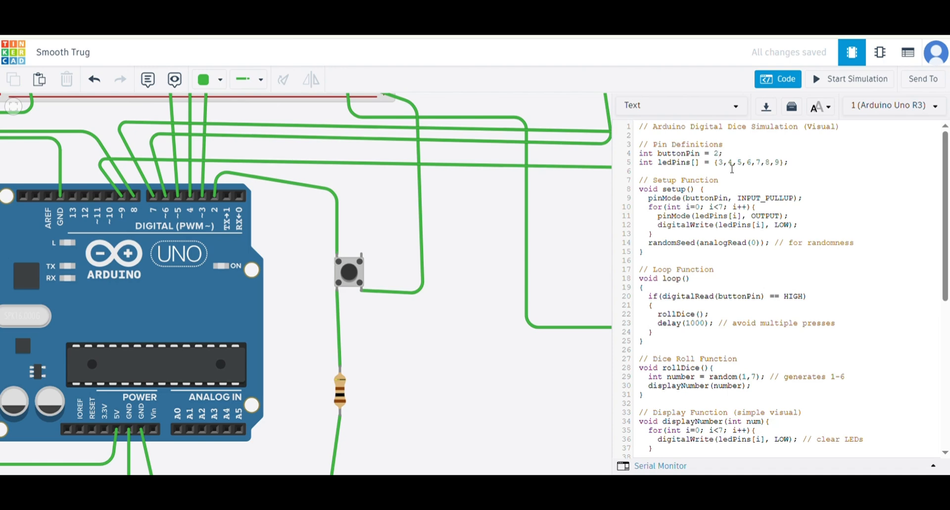
{"action": "left_click_drag", "start_coordinate": [719, 163], "coordinate": [785, 169]}
{"action": "left_click", "coordinate": [777, 189]}
{"action": "scroll", "coordinate": [563, 214], "scroll_direction": "down", "scroll_amount": 6}
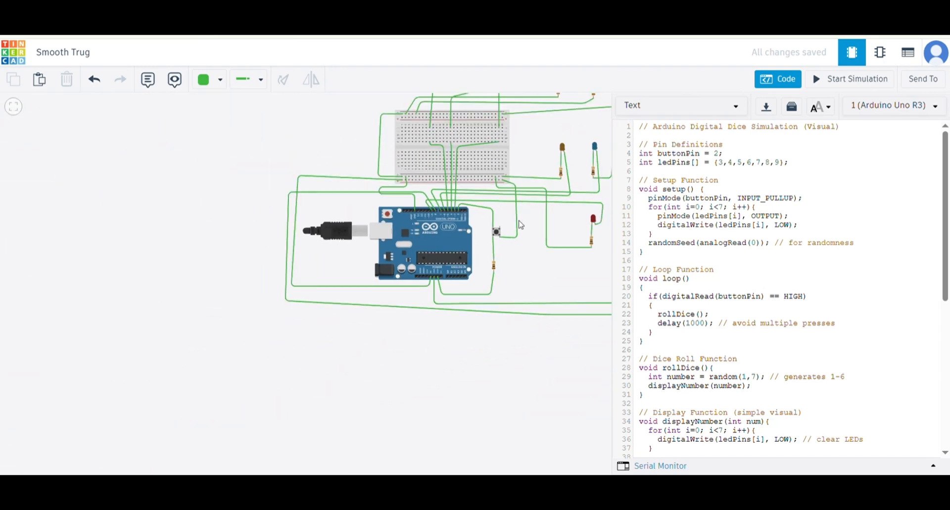
{"action": "left_click", "coordinate": [466, 185]}
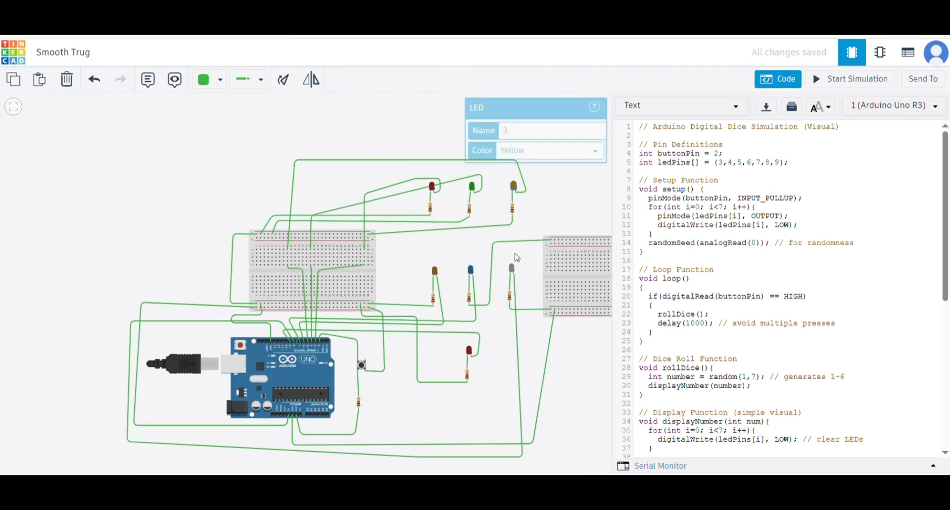
{"action": "left_click", "coordinate": [724, 208]}
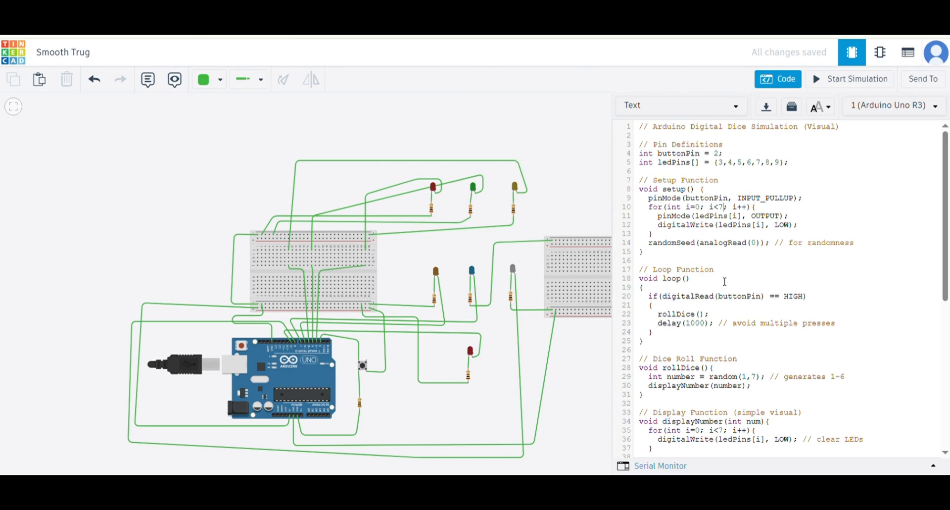
{"action": "double_click", "coordinate": [722, 207]}
{"action": "left_click", "coordinate": [786, 227]}
- Read through the sketch's loop, dice roll and display functions, including the LED patterns for cases 1 to 6
{"action": "scroll", "coordinate": [765, 273], "scroll_direction": "down", "scroll_amount": 3}
{"action": "scroll", "coordinate": [762, 245], "scroll_direction": "up", "scroll_amount": 2}
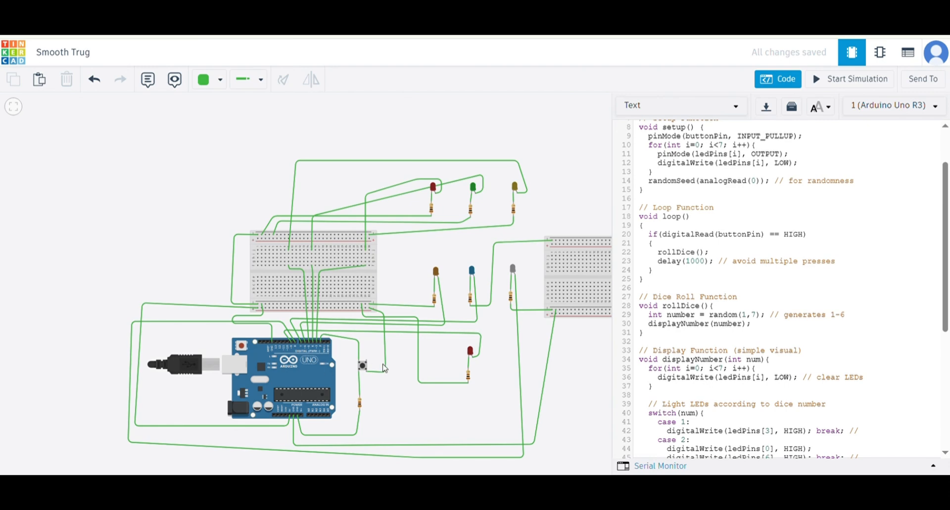
{"action": "scroll", "coordinate": [825, 264], "scroll_direction": "down", "scroll_amount": 5}
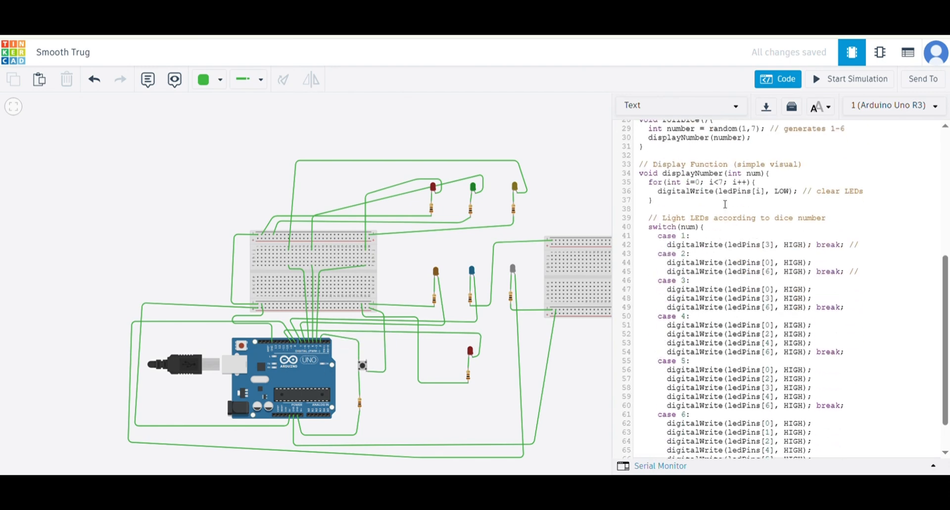
{"action": "scroll", "coordinate": [712, 190], "scroll_direction": "up", "scroll_amount": 1}
{"action": "scroll", "coordinate": [782, 195], "scroll_direction": "down", "scroll_amount": 3}
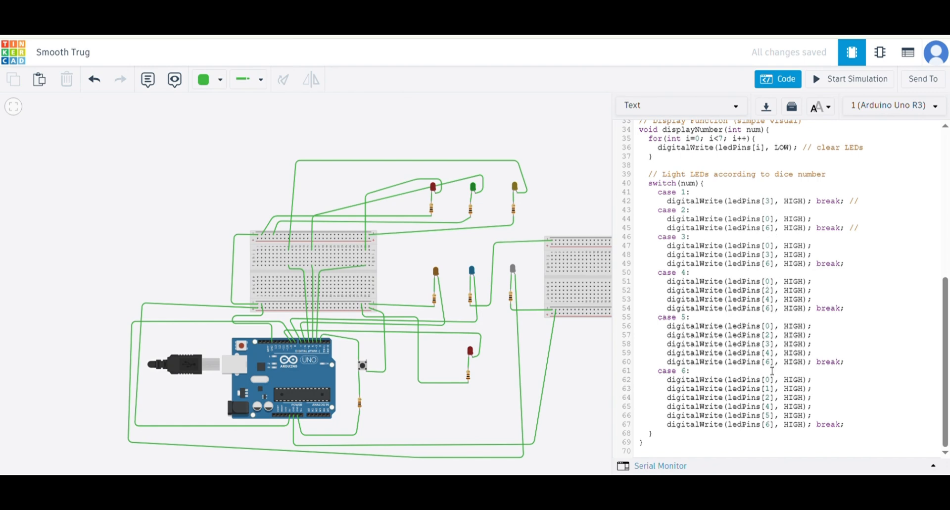
{"action": "scroll", "coordinate": [769, 429], "scroll_direction": "up", "scroll_amount": 11}
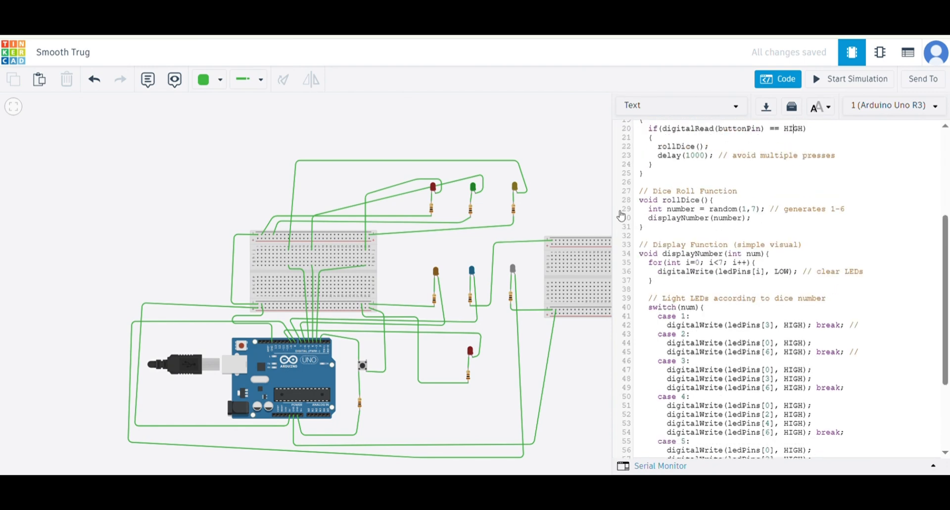
{"action": "left_click_drag", "start_coordinate": [640, 126], "coordinate": [761, 466]}
{"action": "left_click", "coordinate": [782, 367]}
{"action": "scroll", "coordinate": [781, 367], "scroll_direction": "up", "scroll_amount": 10}
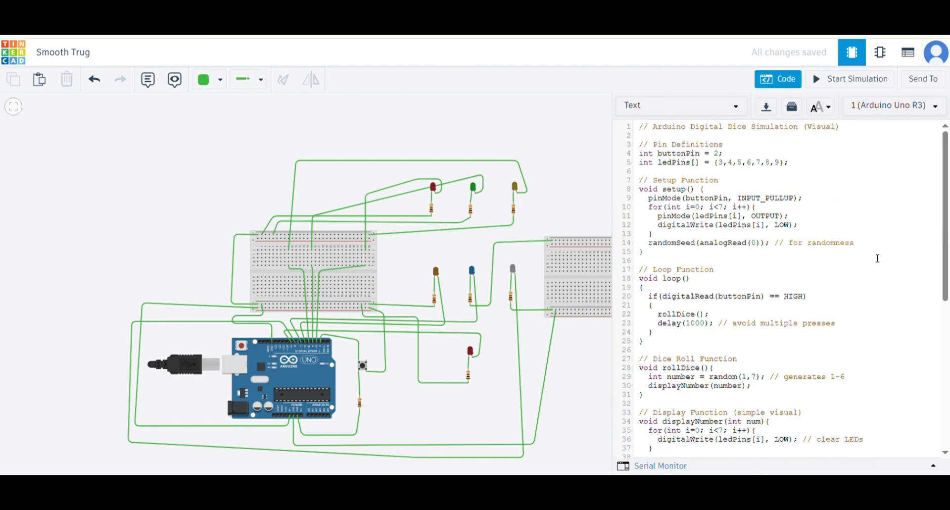
- Close the code editor and start the circuit simulation
{"action": "left_click", "coordinate": [778, 79]}
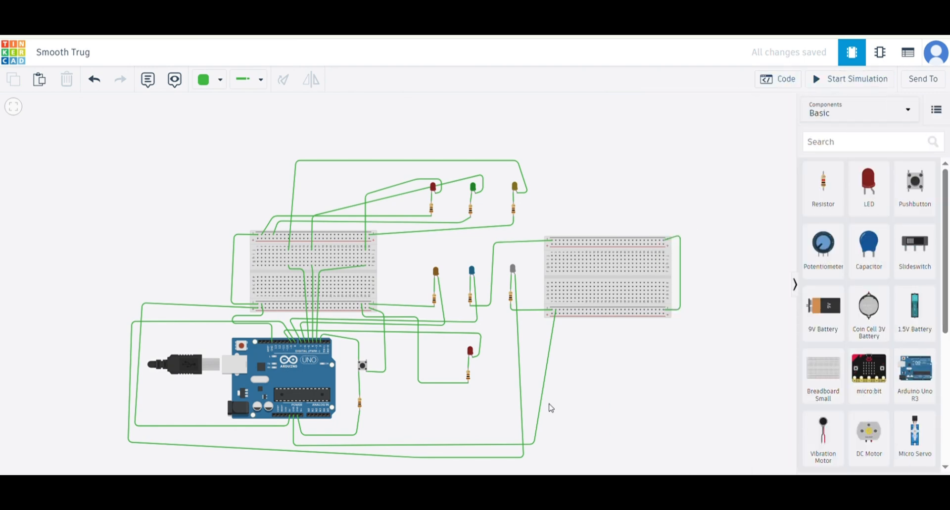
{"action": "left_click", "coordinate": [849, 80]}
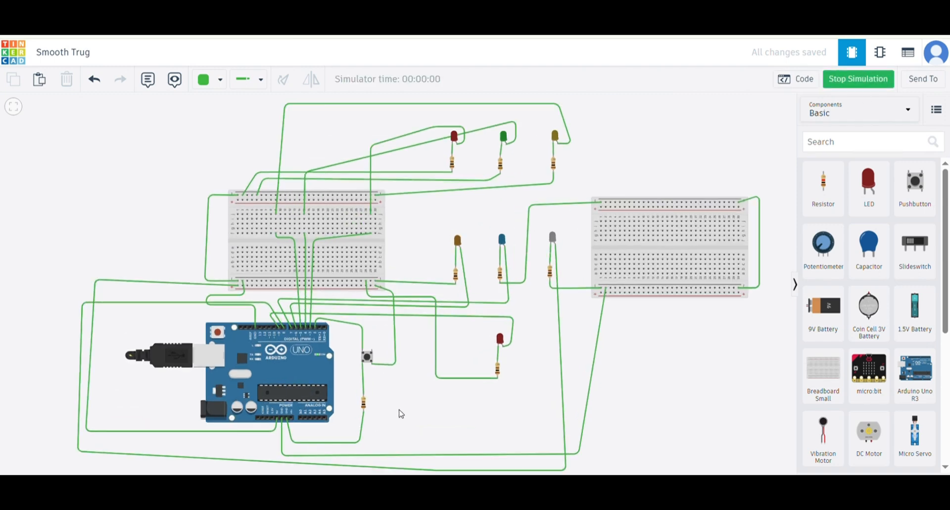